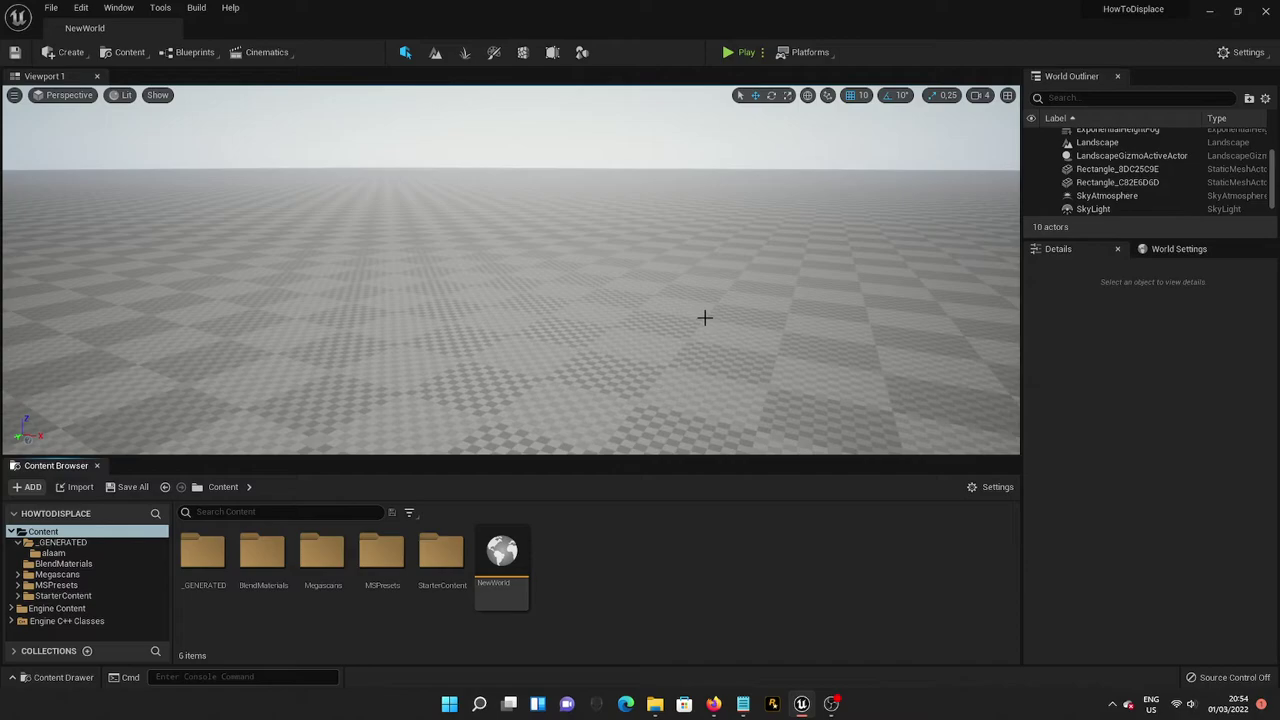
- Open the plugin browser and search the plugins for "MODEL"
click(1249, 53)
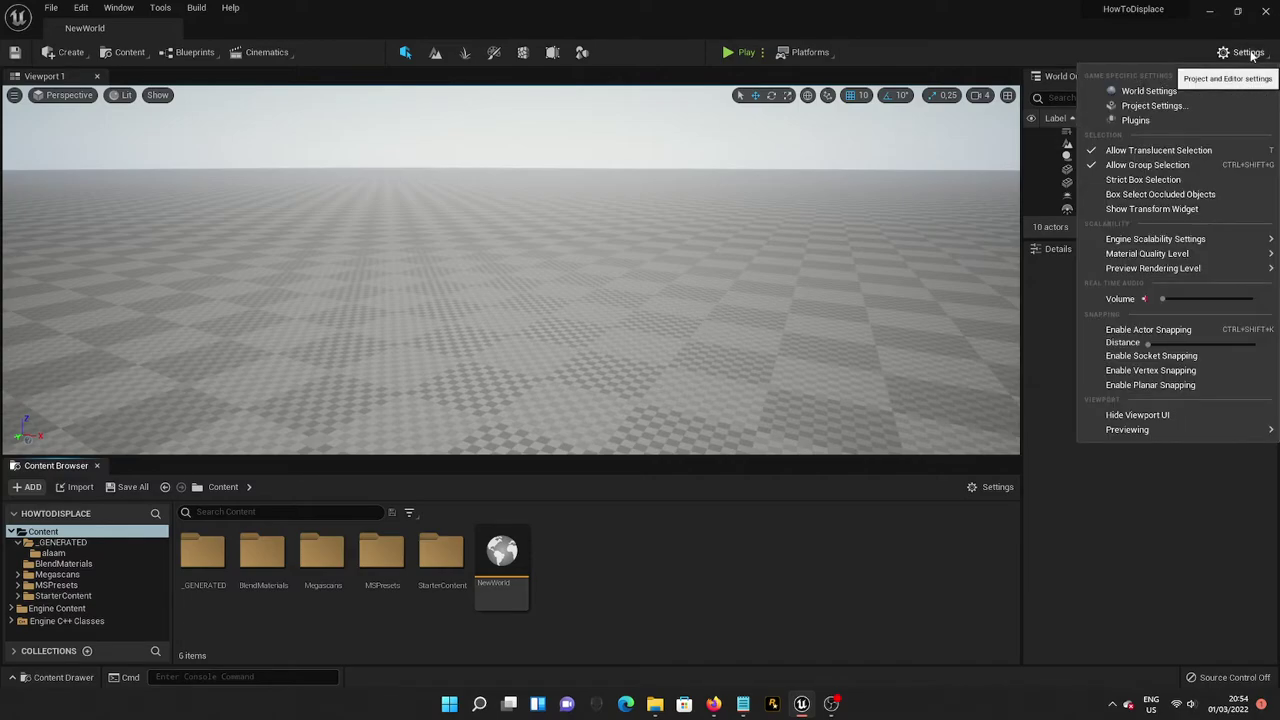
click(1212, 121)
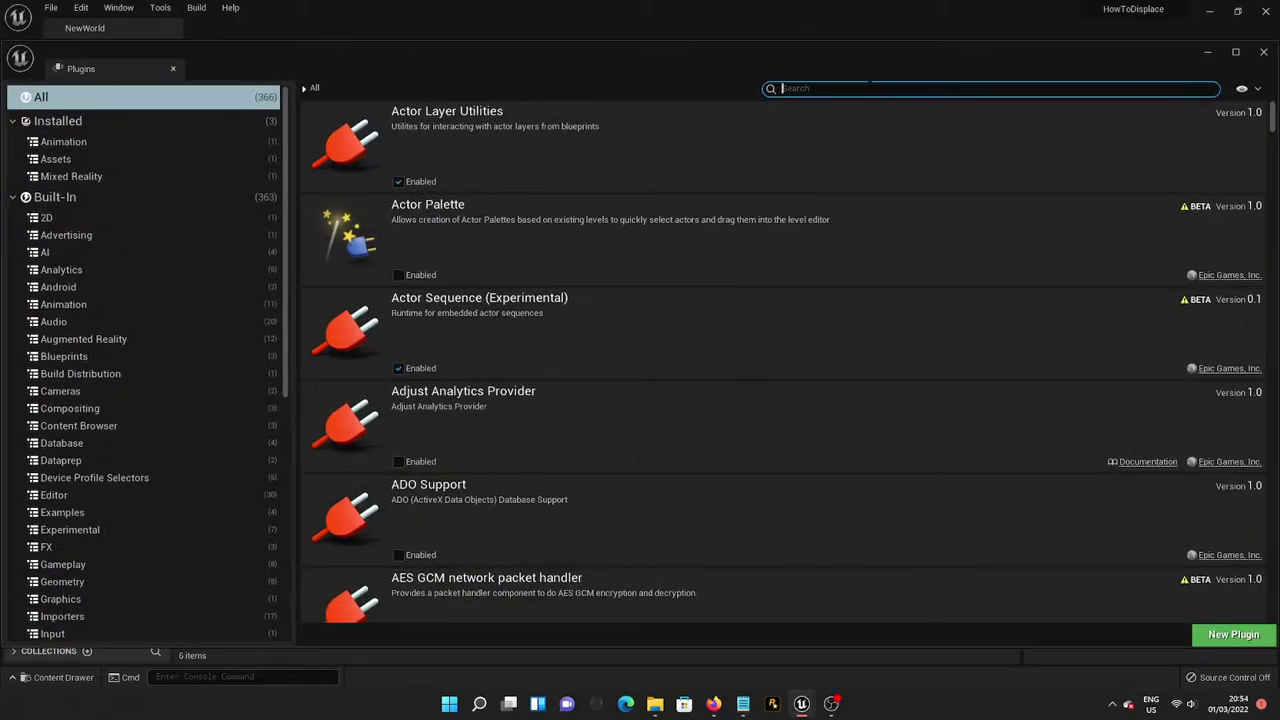
click(869, 85)
text(MODEL)
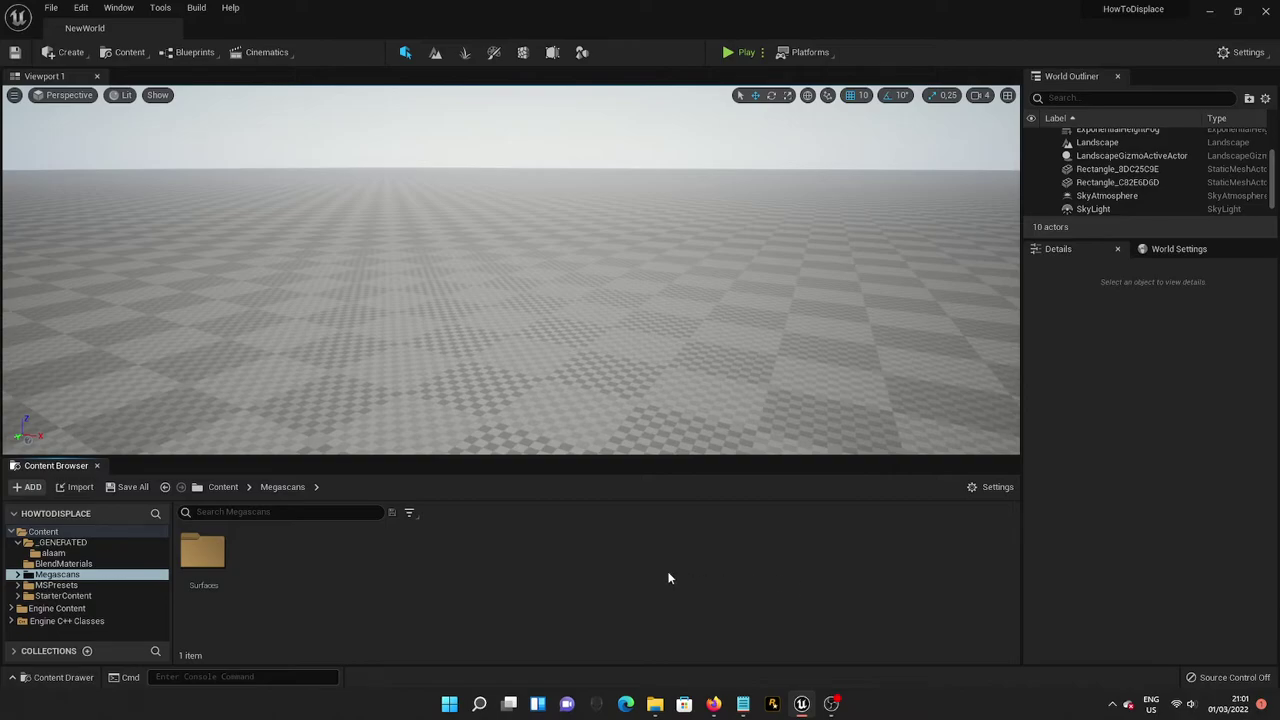
- Open Quixel Bridge through Add Quixel Content for the Megascans folder and browse the Surfaces categories and latest assets
right_click(614, 540)
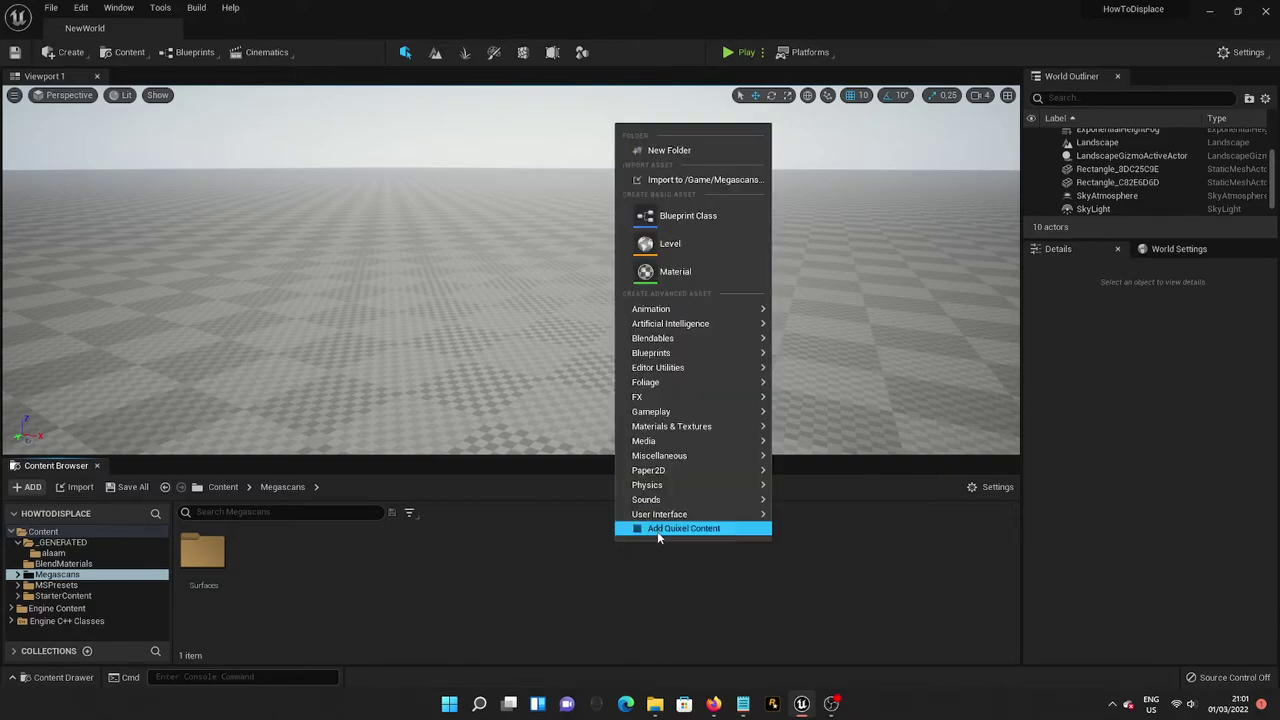
click(660, 530)
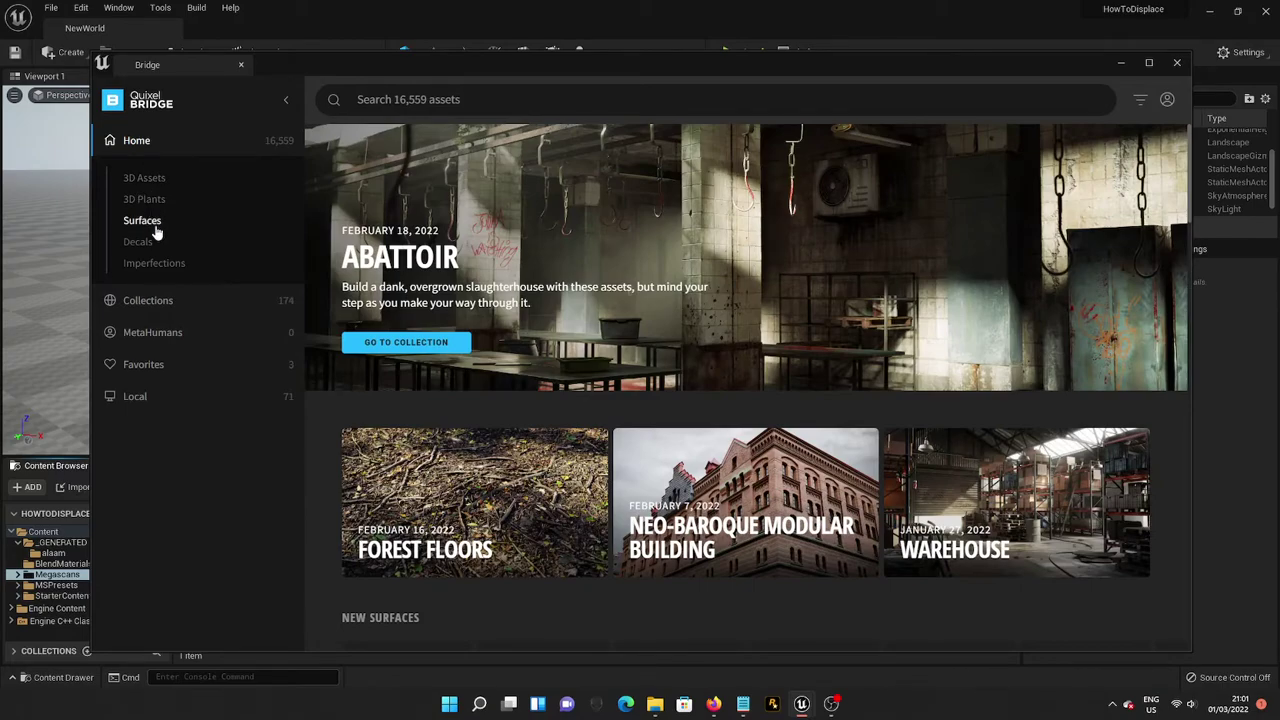
click(153, 226)
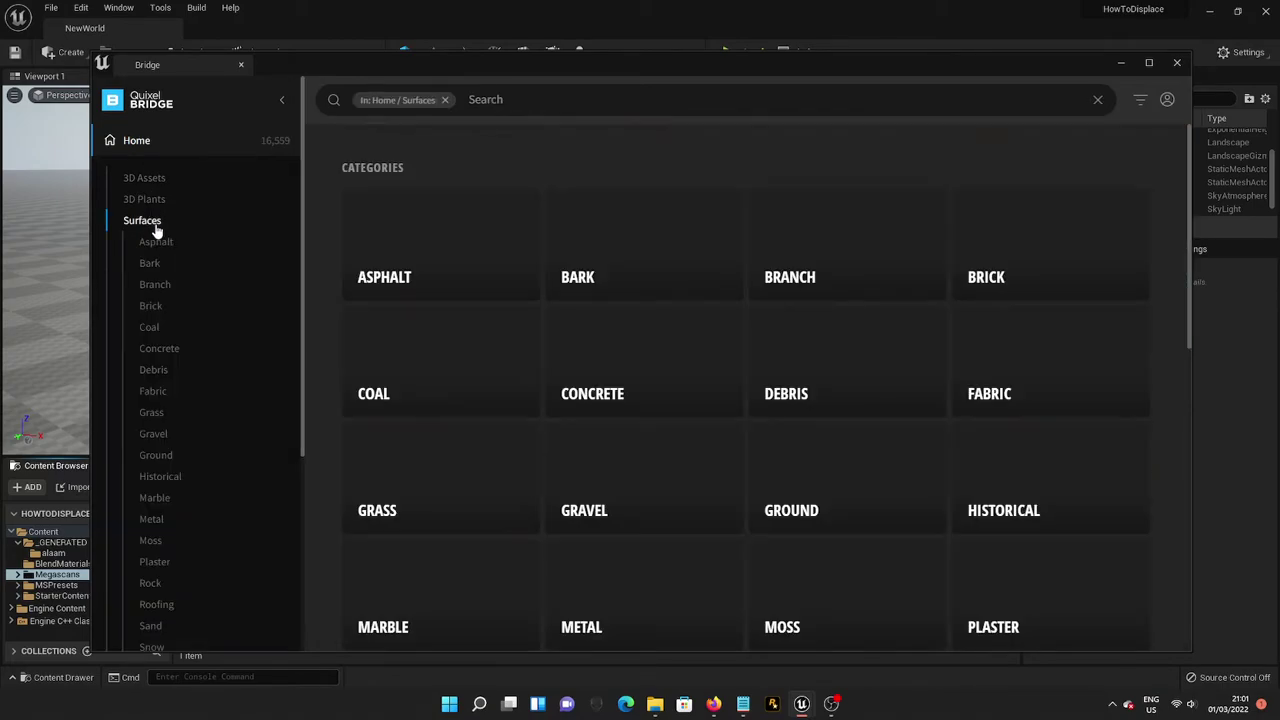
scroll(603, 360, down, 5)
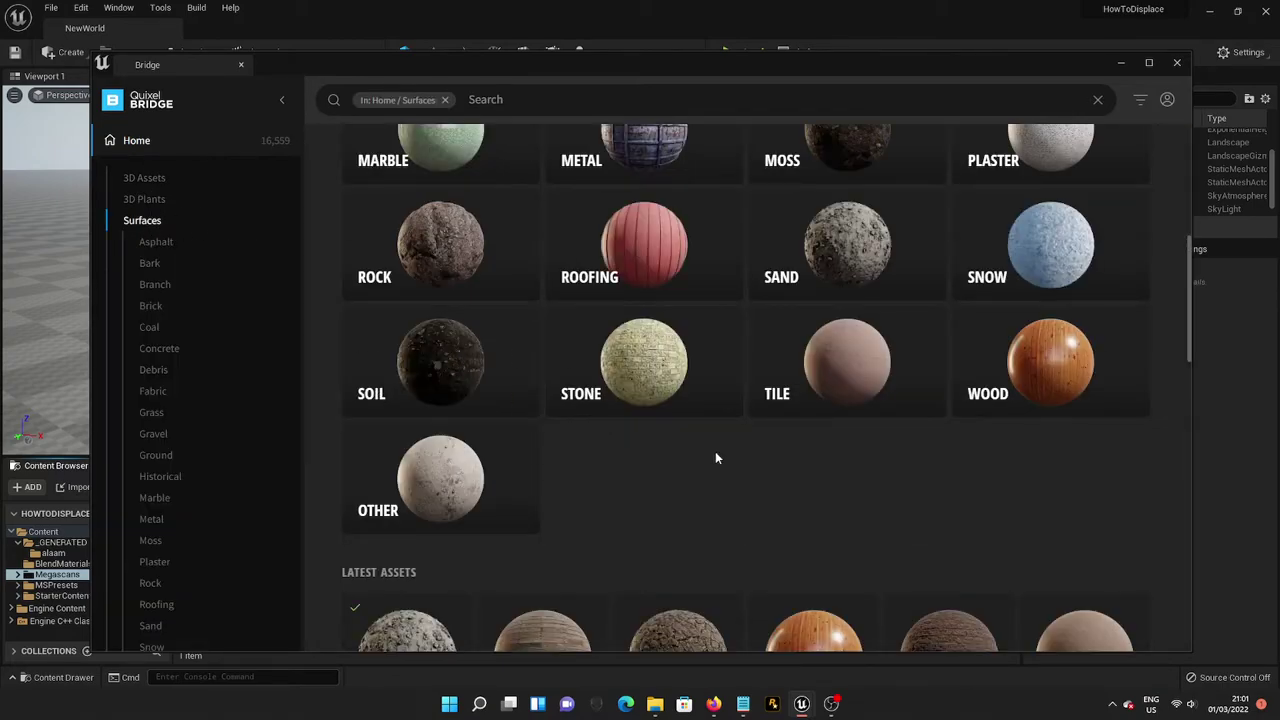
scroll(520, 400, down, 4)
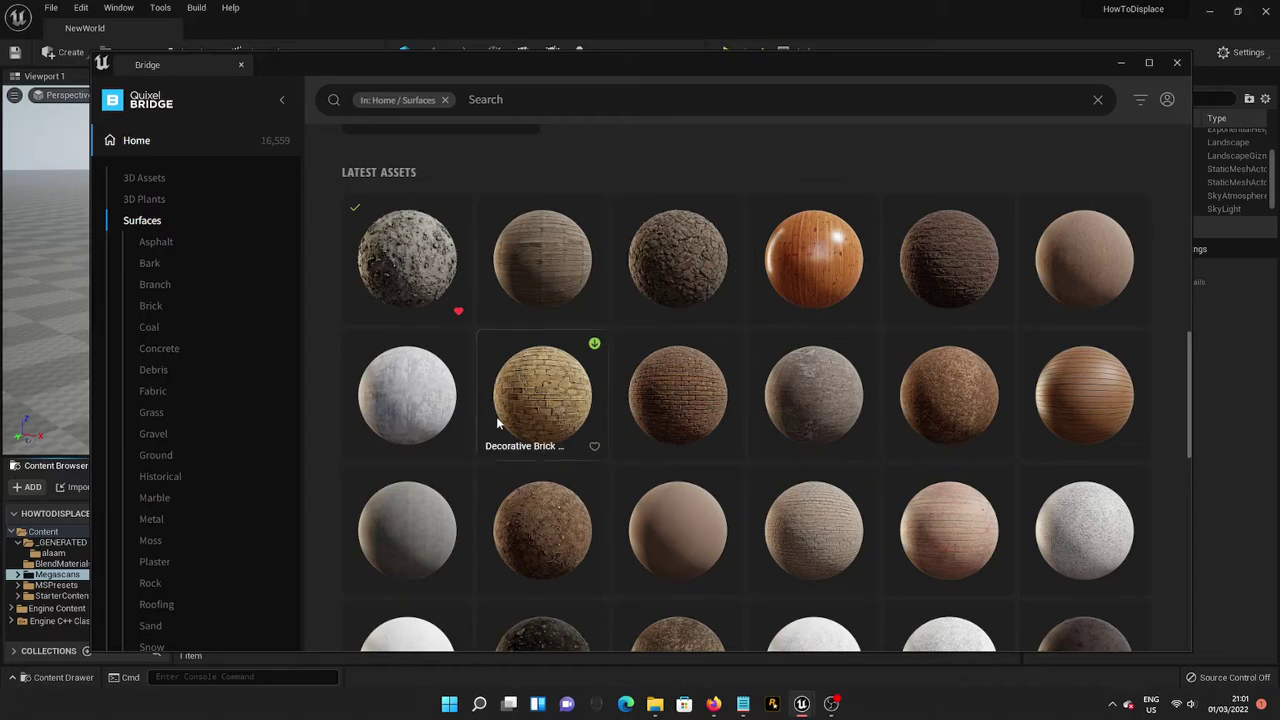
scroll(175, 212, down, 3)
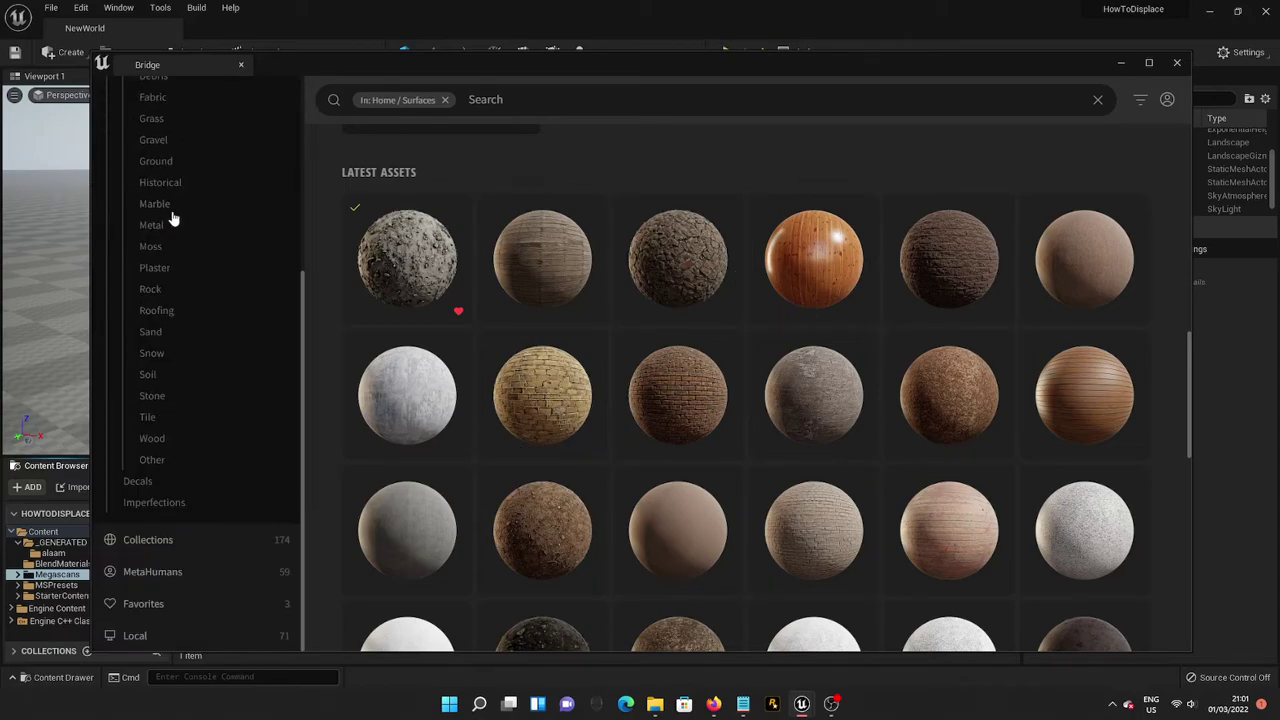
- View the Icelandic Scattered Rocks surface among the Bridge favorites, then minimize the Bridge window
click(134, 606)
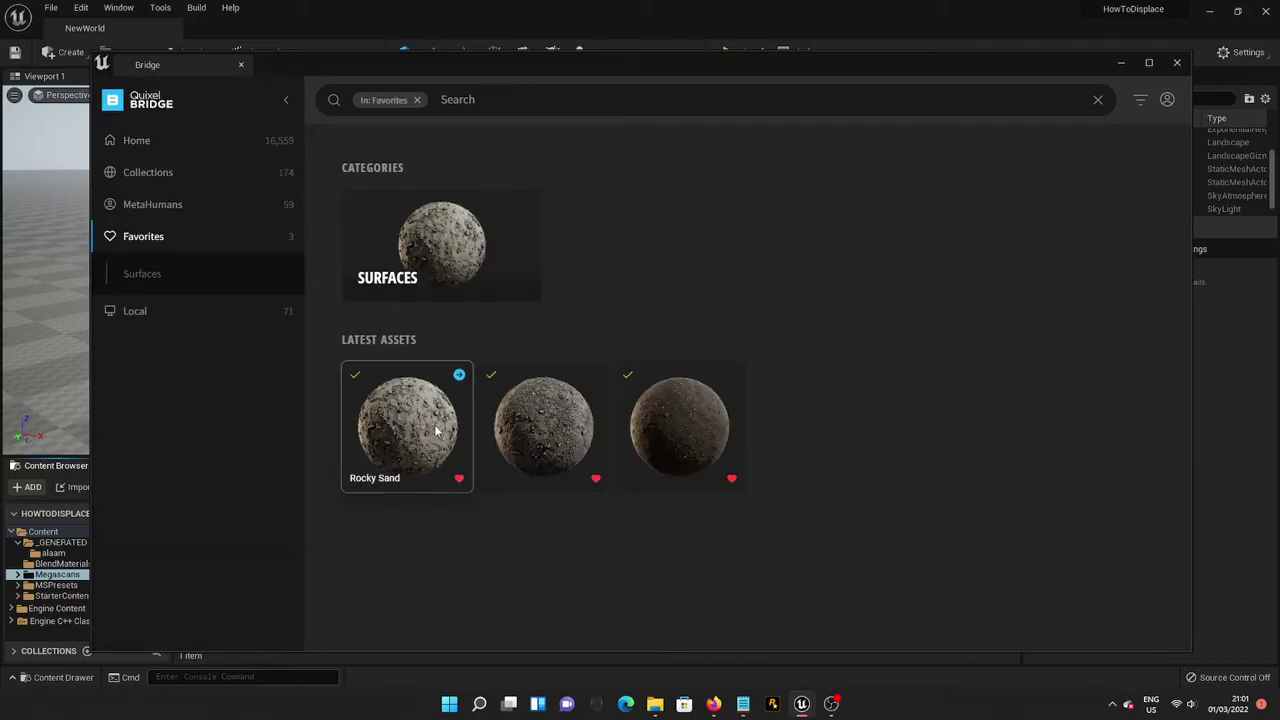
click(654, 440)
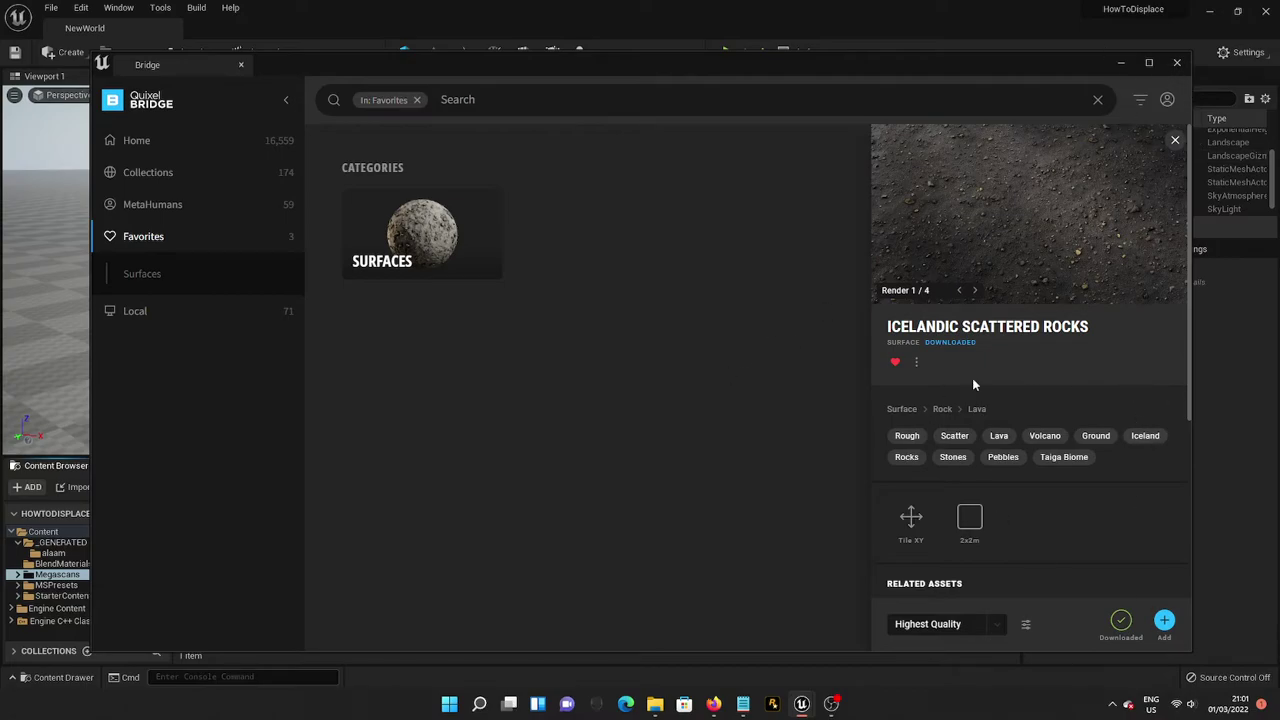
click(1122, 63)
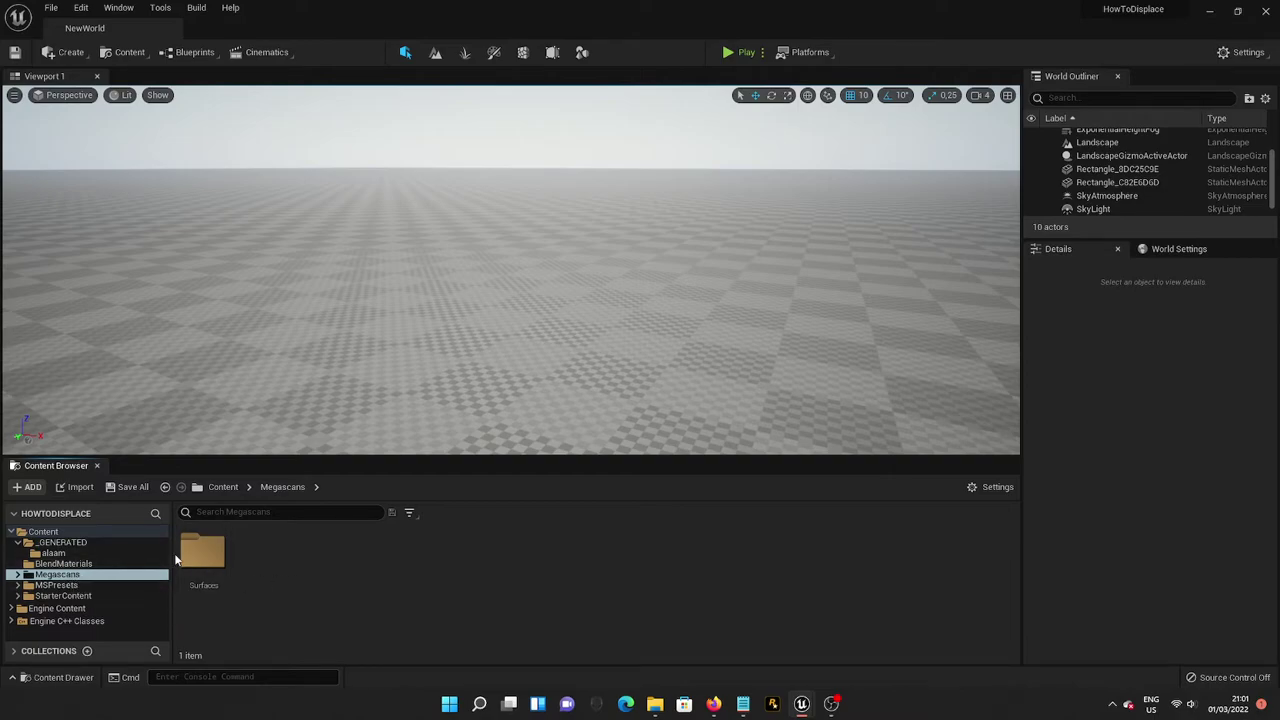
- Filter the Megascans folder to show only Material Instance assets
click(163, 578)
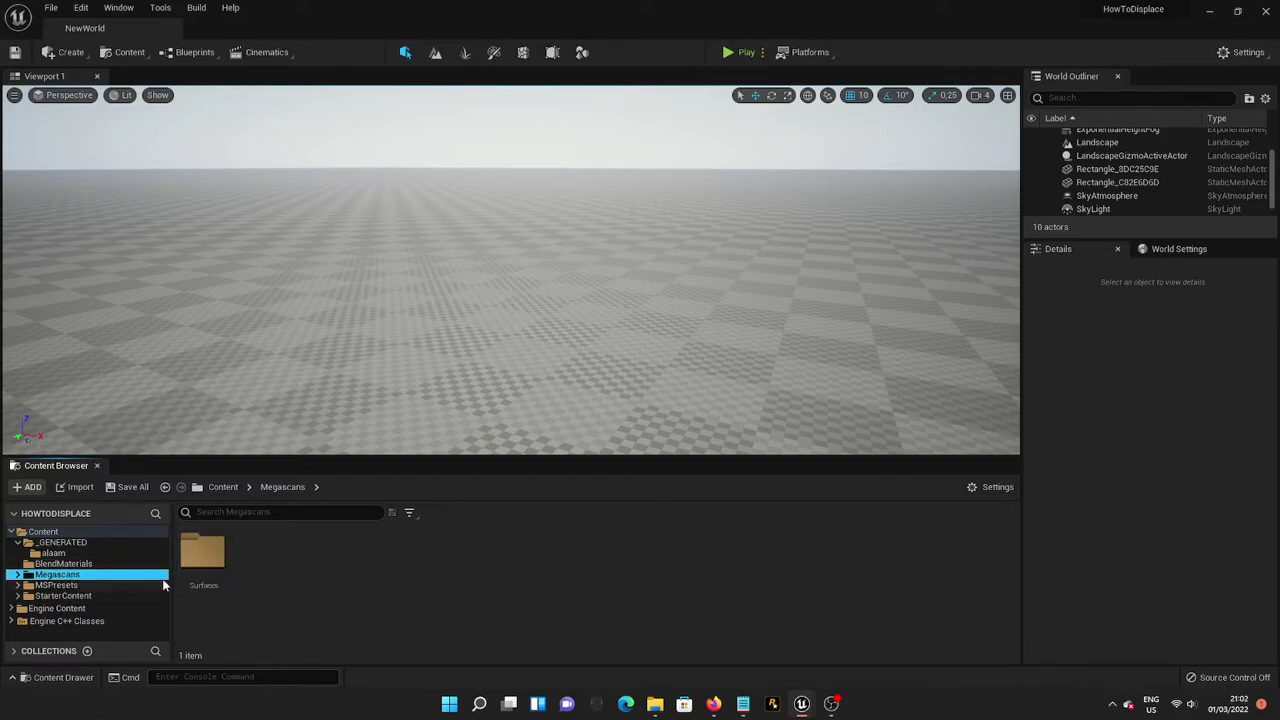
click(408, 514)
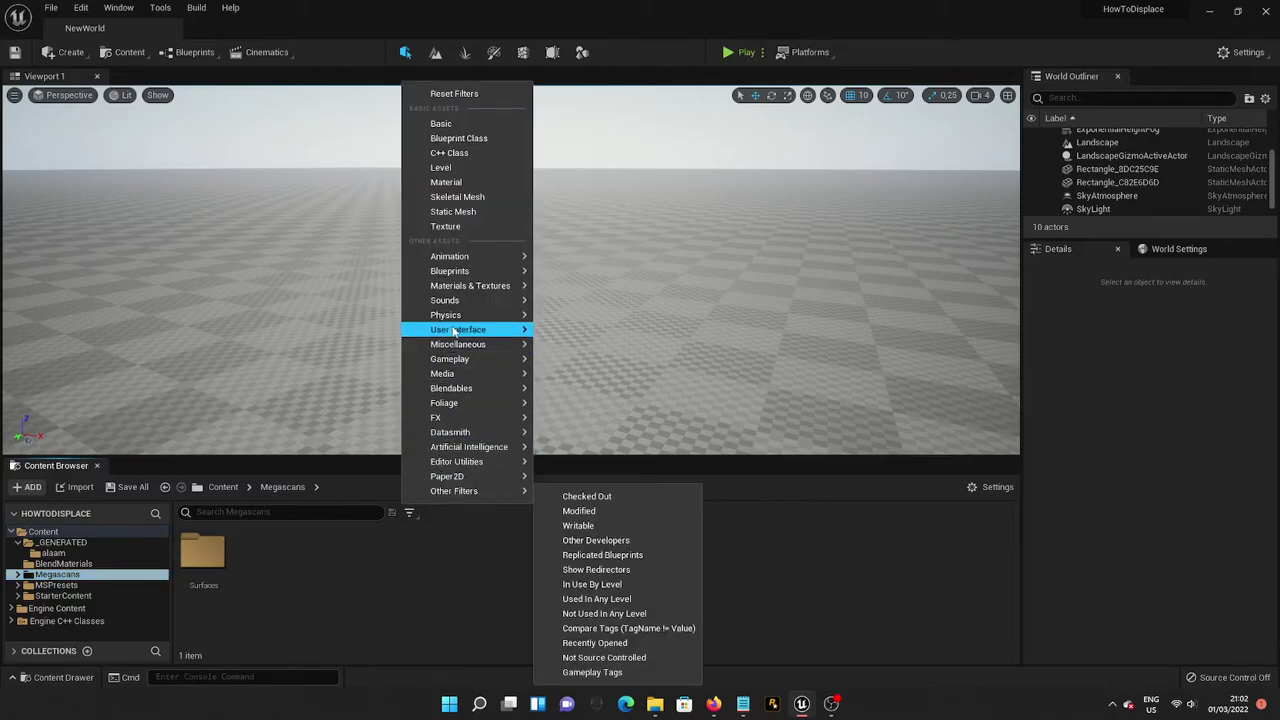
mouse_move(499, 288)
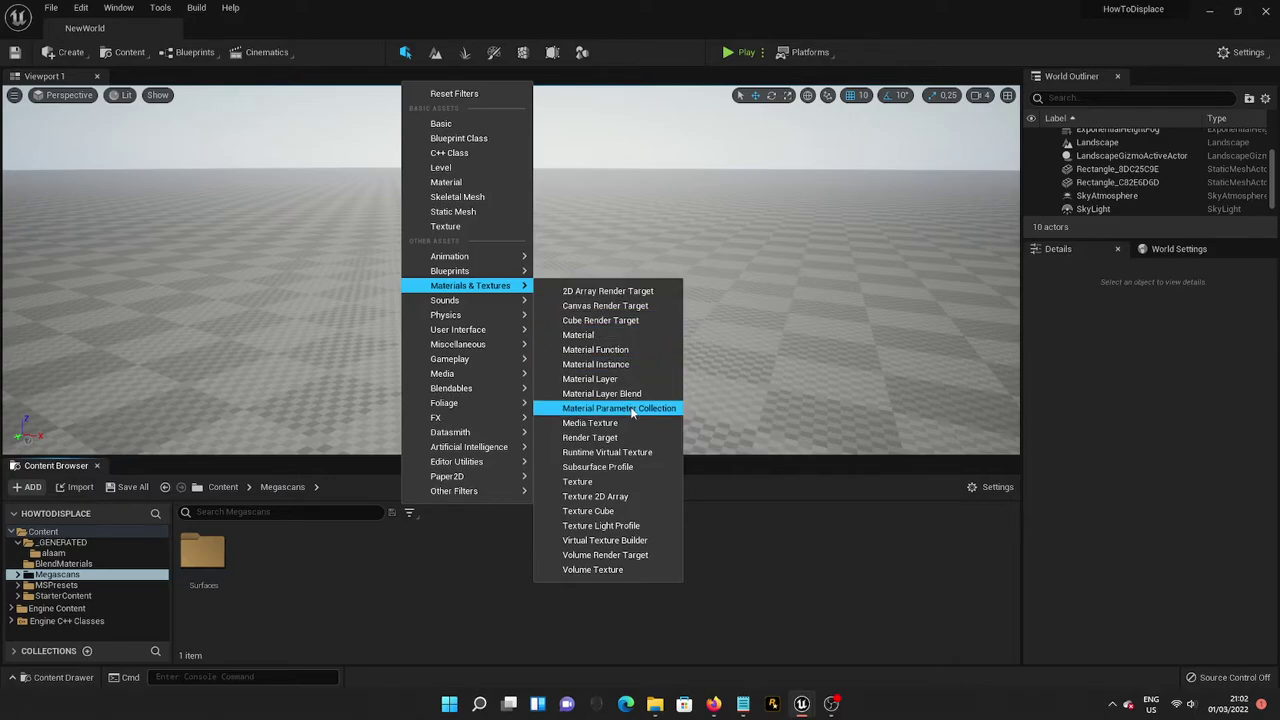
click(628, 366)
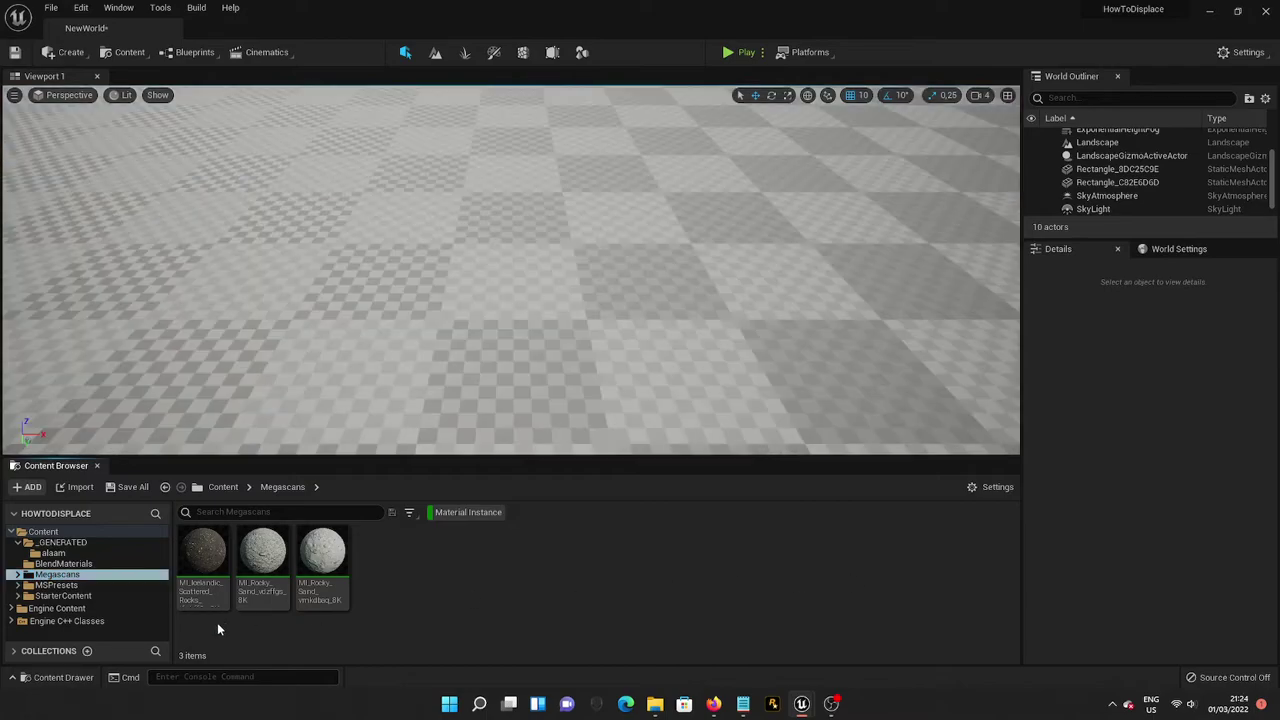
- Select the Icelandic Scattered Rocks material instance and both Rocky Sand material instances in the Megascans folder
mouse_move(310, 567)
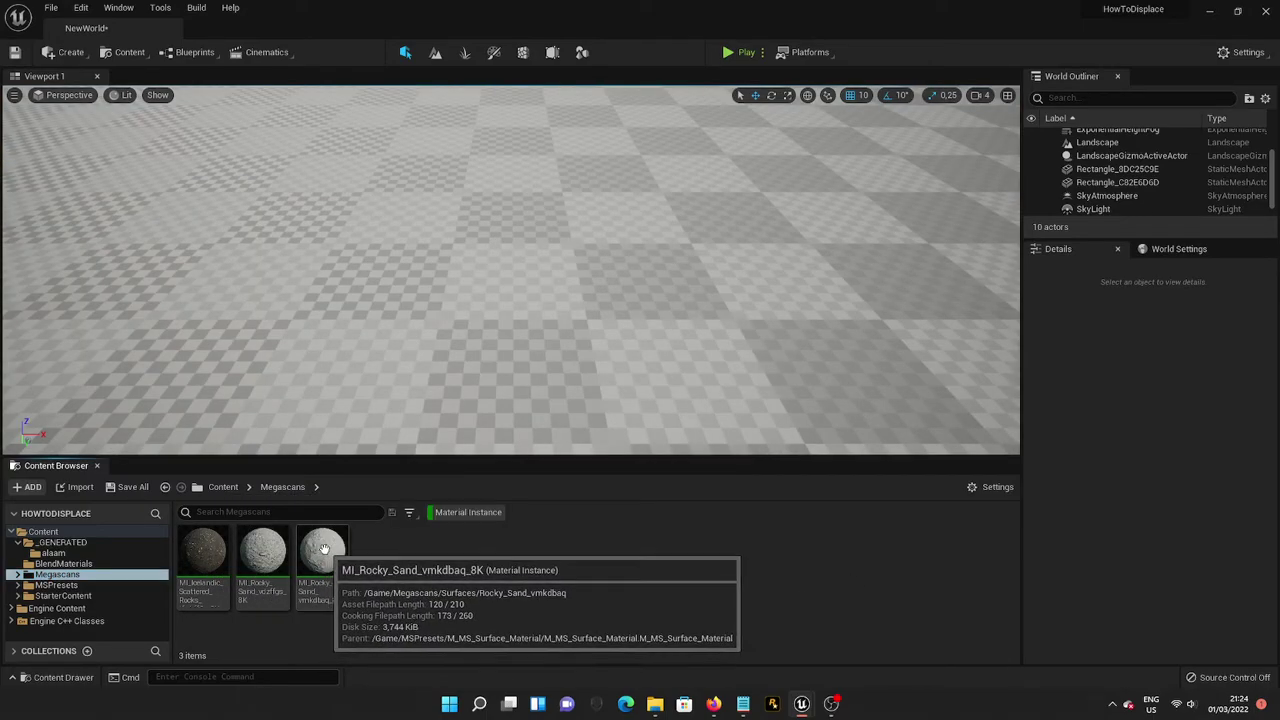
click(322, 550)
shift+click(195, 560)
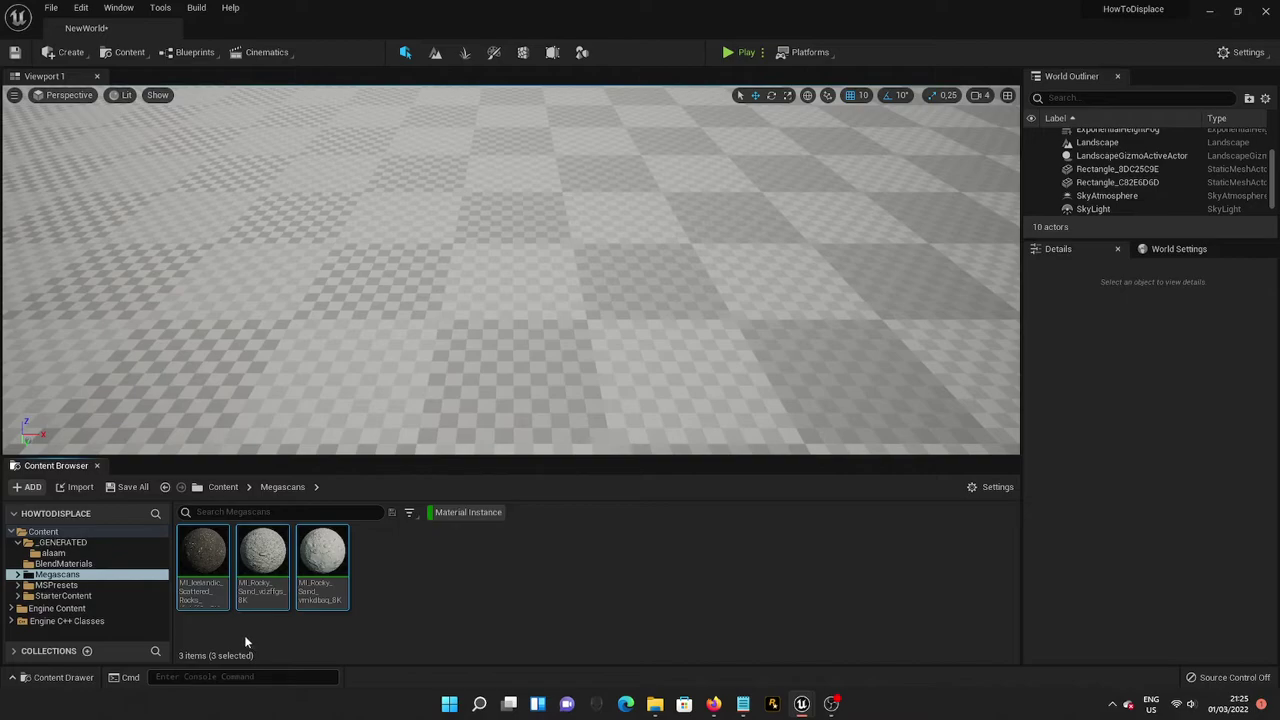
mouse_move(205, 557)
mouse_move(308, 558)
- Create a material blend named BlendMaterial in /Game/BlendMaterials from the selected instances, using the Megascans settings in Quixel Bridge
mouse_move(802, 704)
click(903, 640)
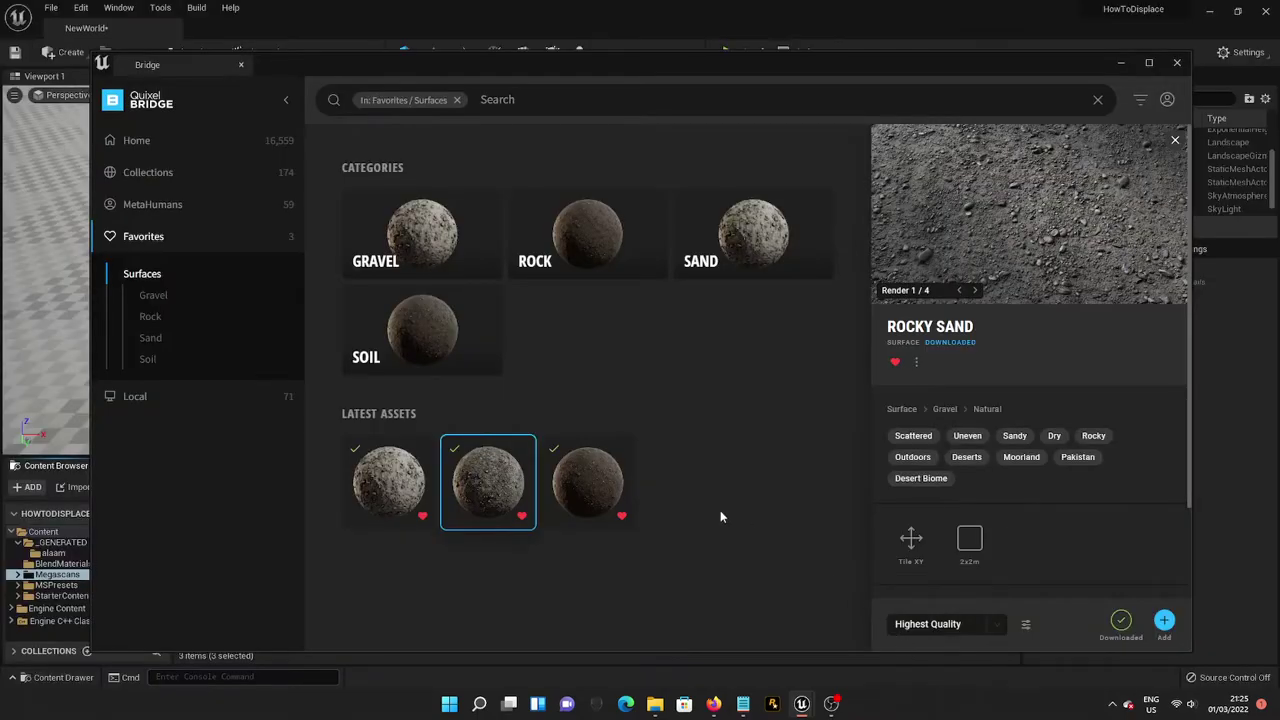
click(395, 482)
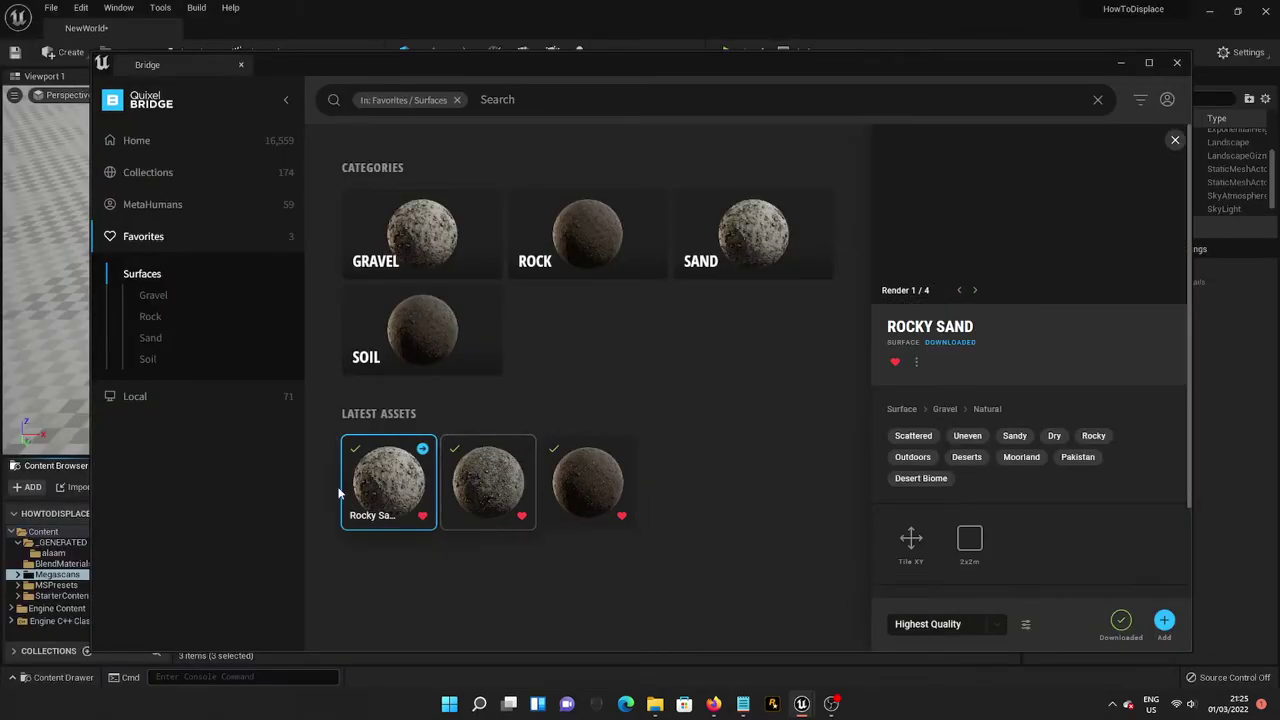
click(1027, 628)
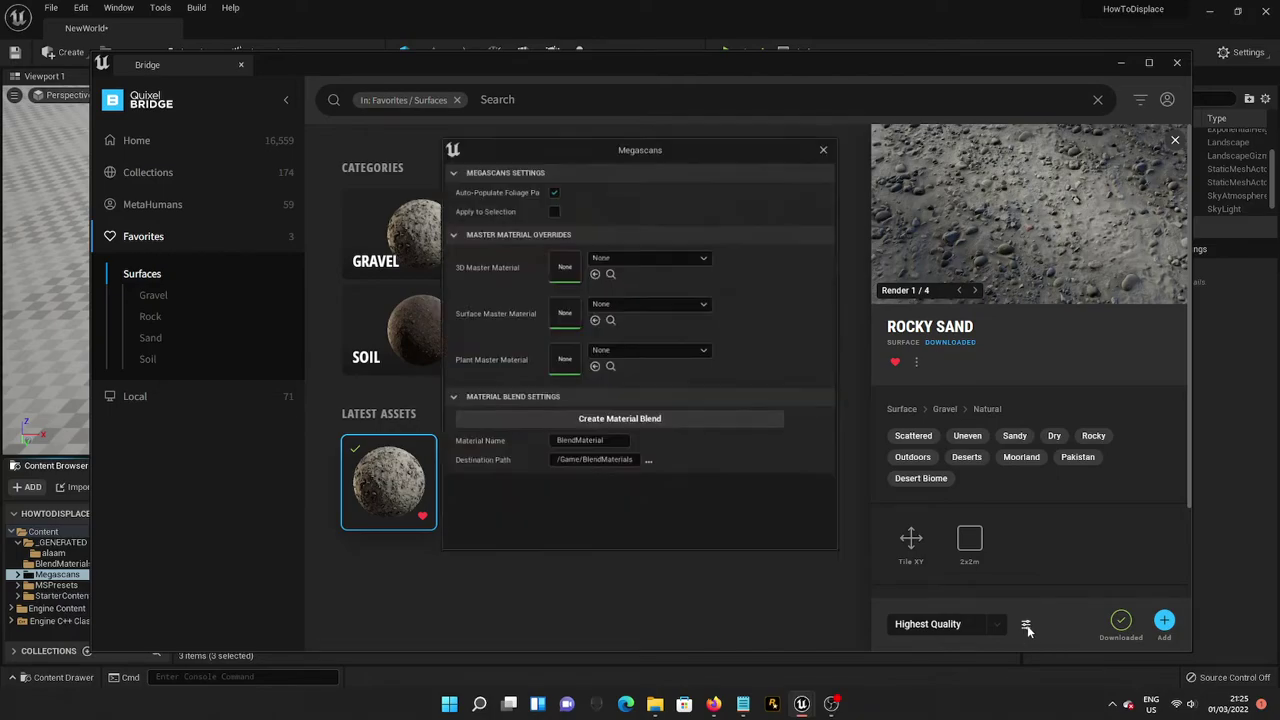
click(1121, 63)
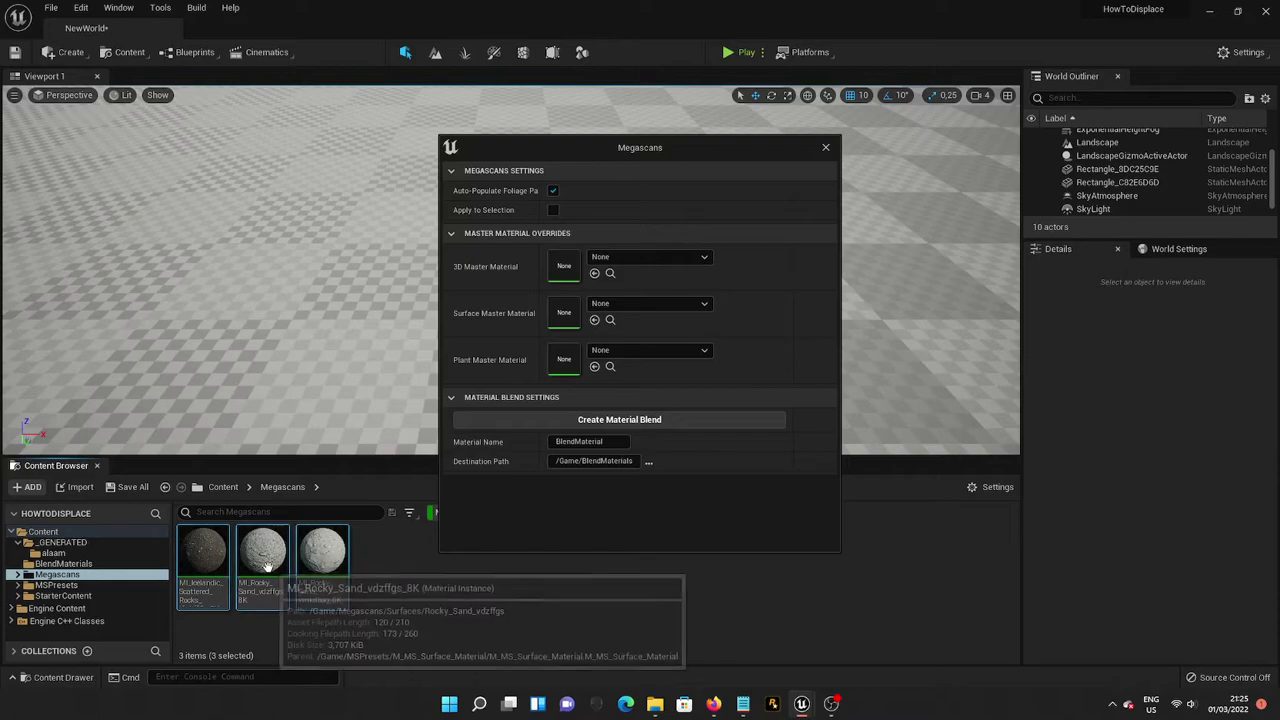
click(660, 421)
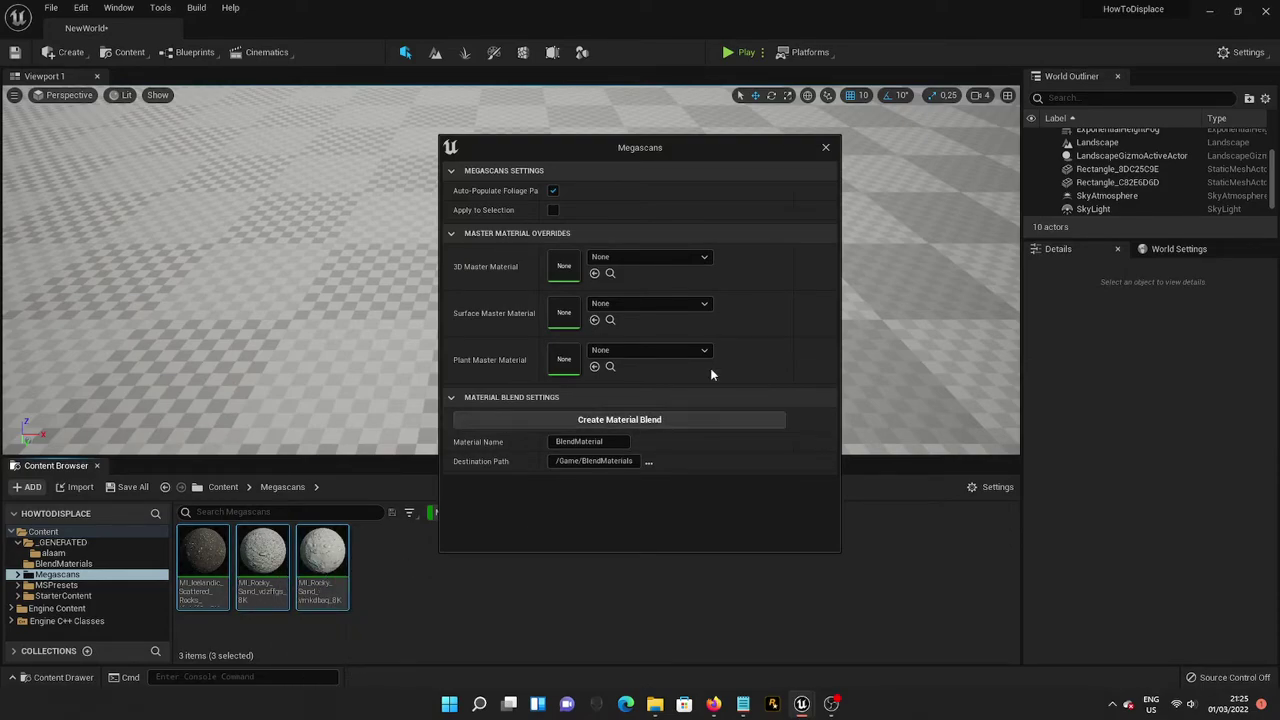
click(826, 148)
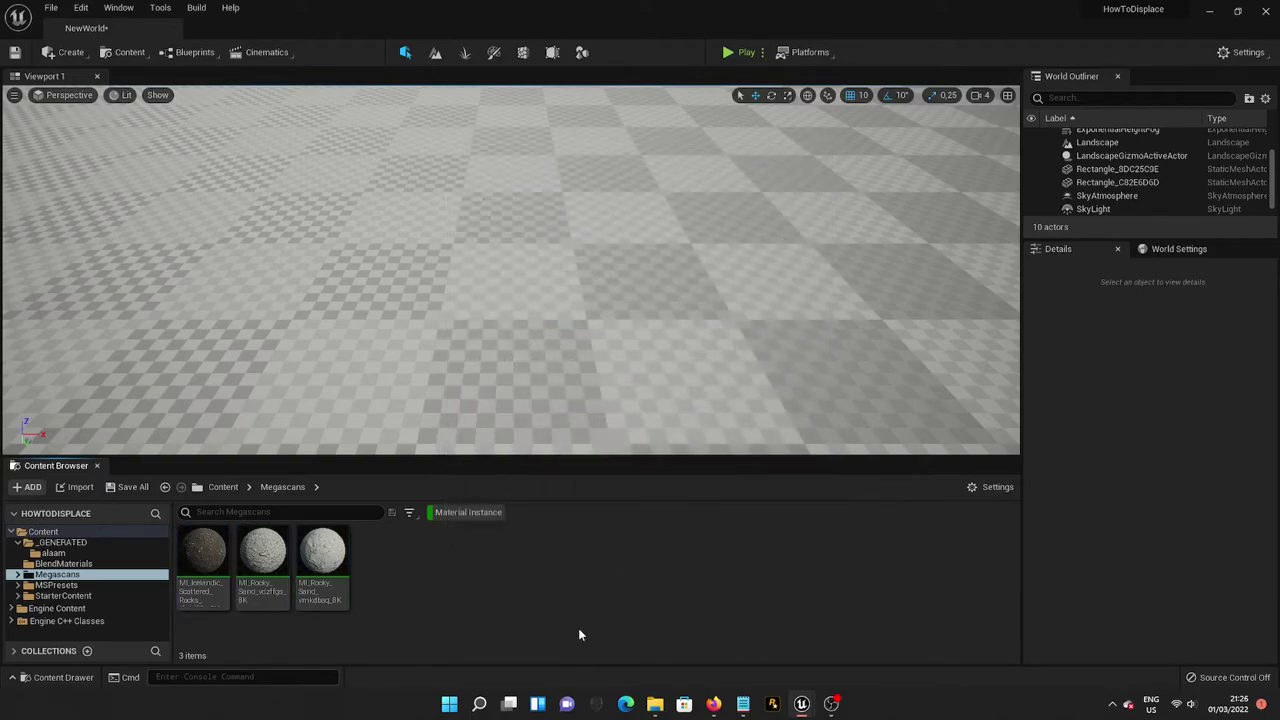
- Open BlendMaterial from the BlendMaterials folder and enable Use Scatter Layer, the Base, Middle and Top Layer Adjustments, and Use Puddle Layer
click(80, 566)
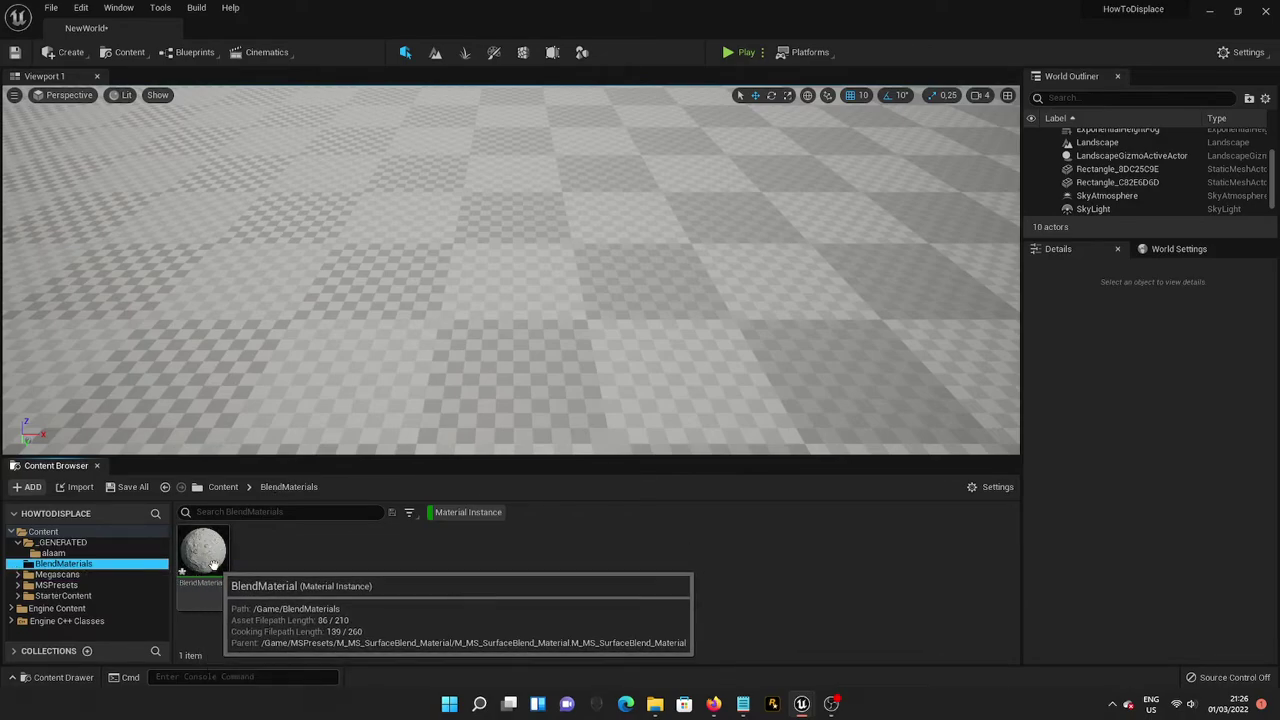
double_click(211, 561)
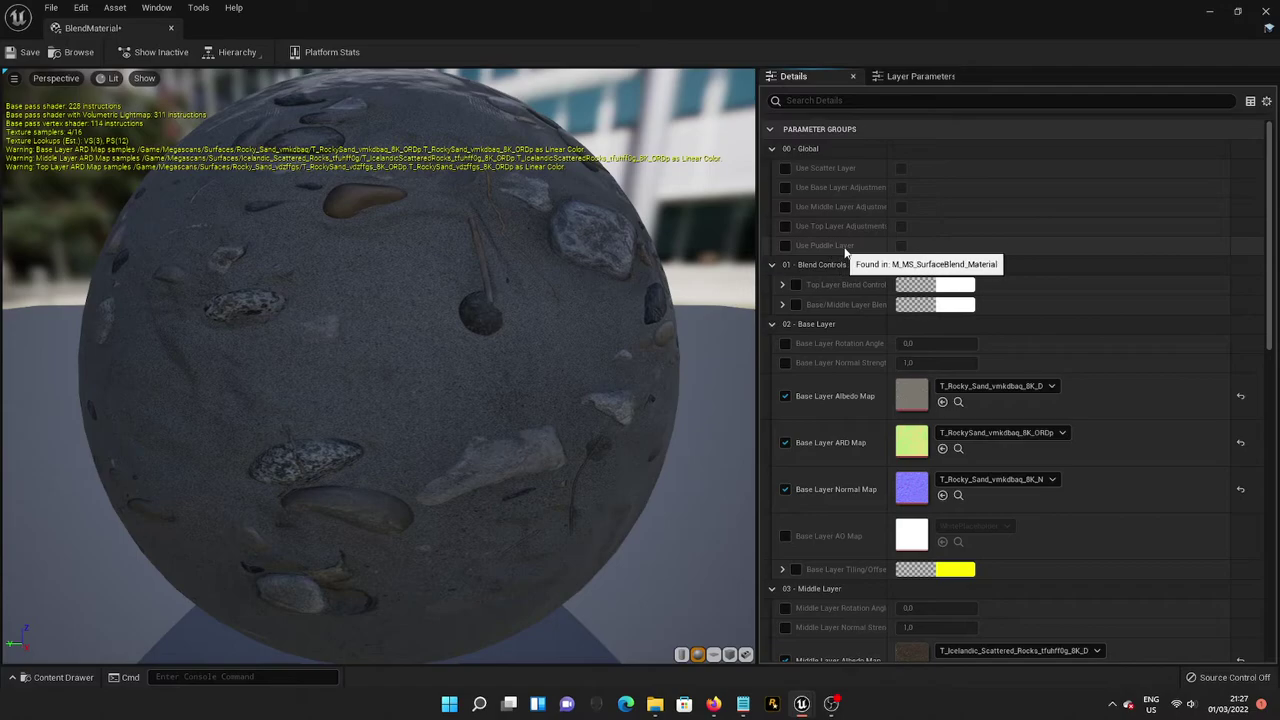
click(785, 246)
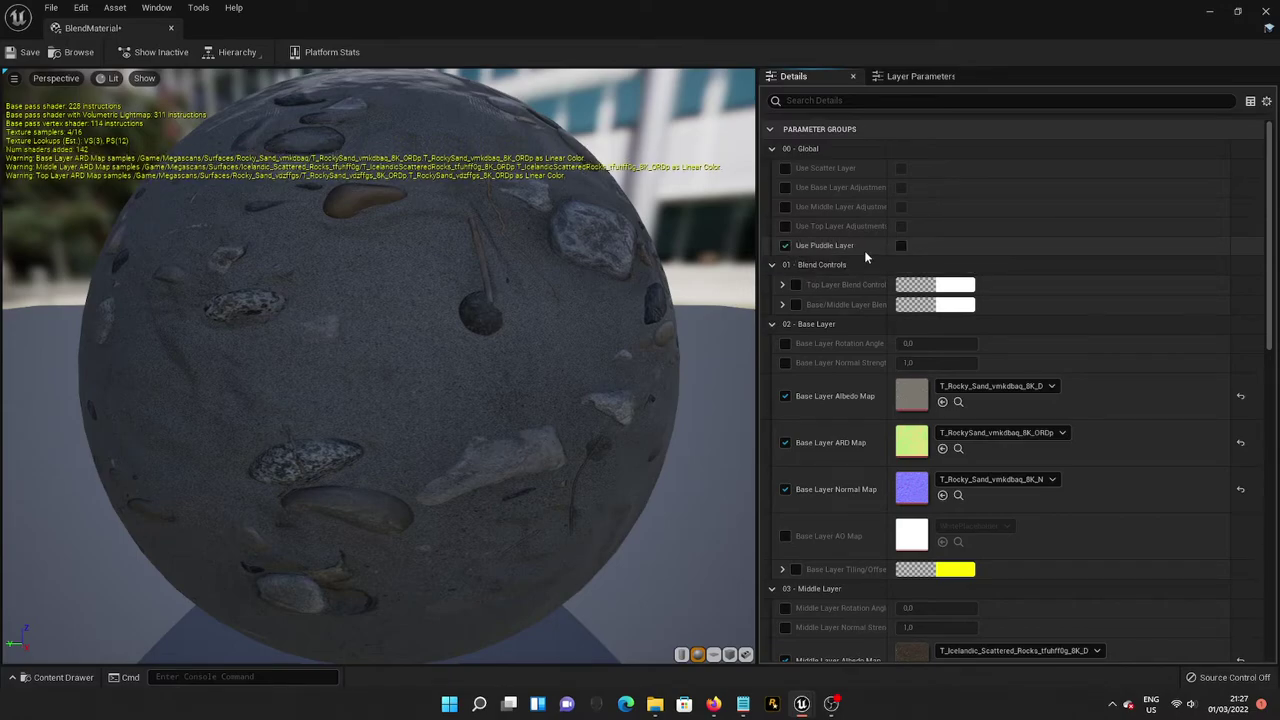
click(901, 246)
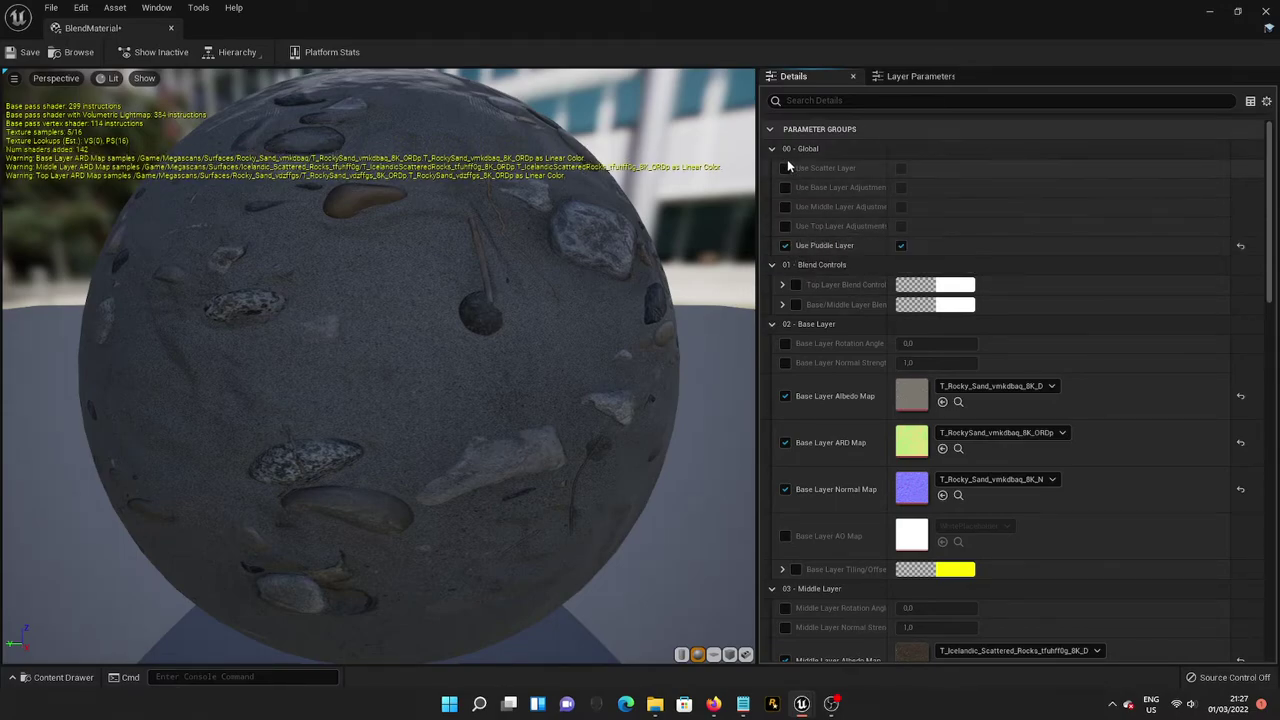
click(785, 168)
click(901, 168)
click(785, 187)
click(901, 187)
click(785, 206)
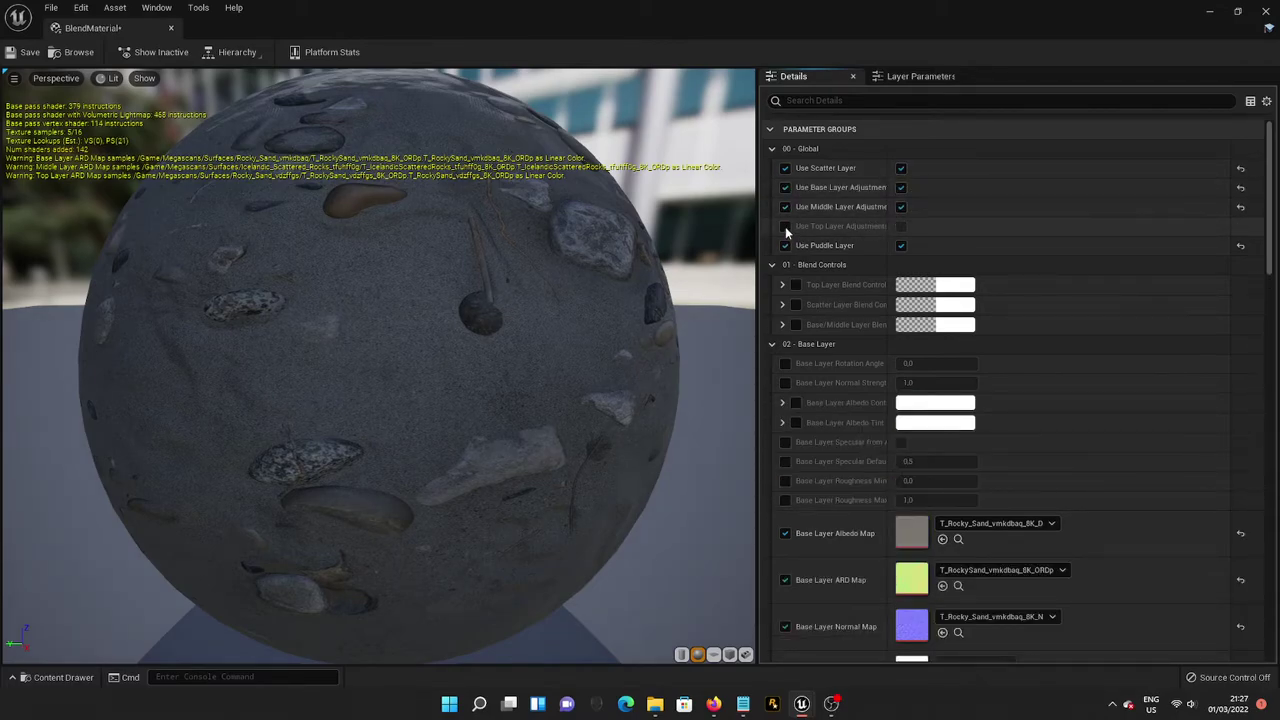
click(785, 226)
click(901, 226)
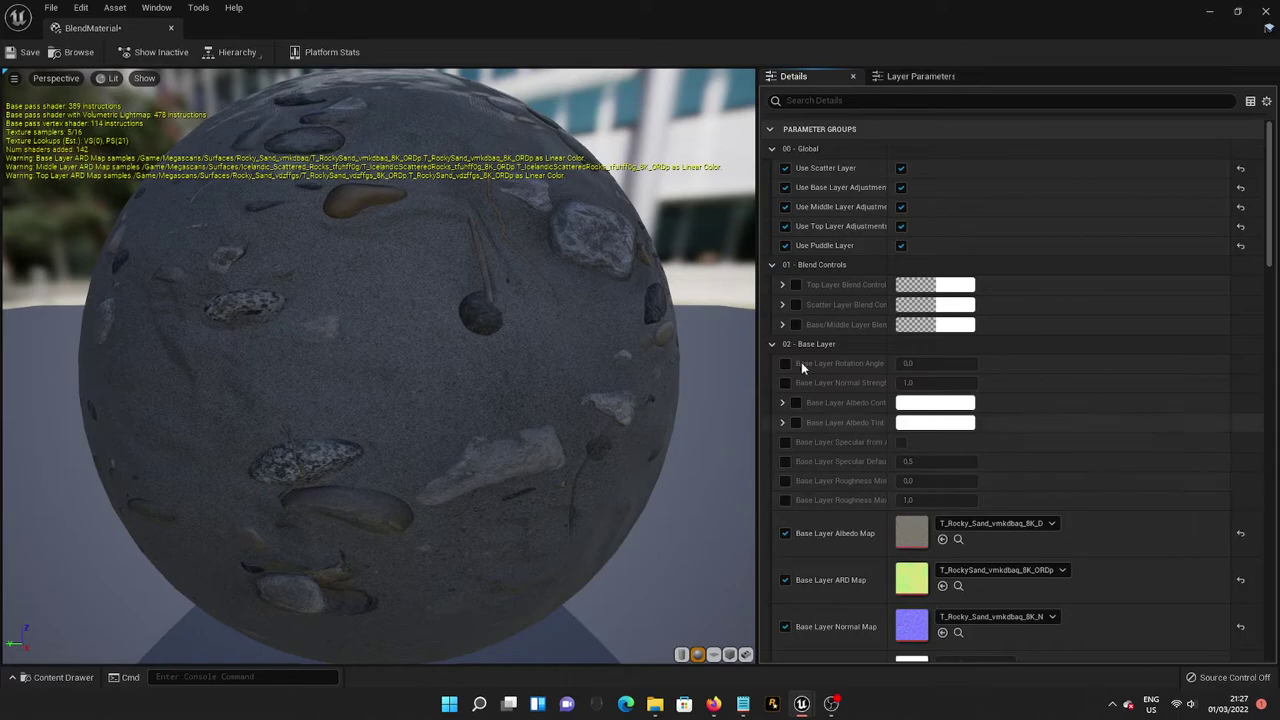
- Filter the BlendMaterial parameters by "pud" and dock the material's editor beside the NewWorld level
click(930, 100)
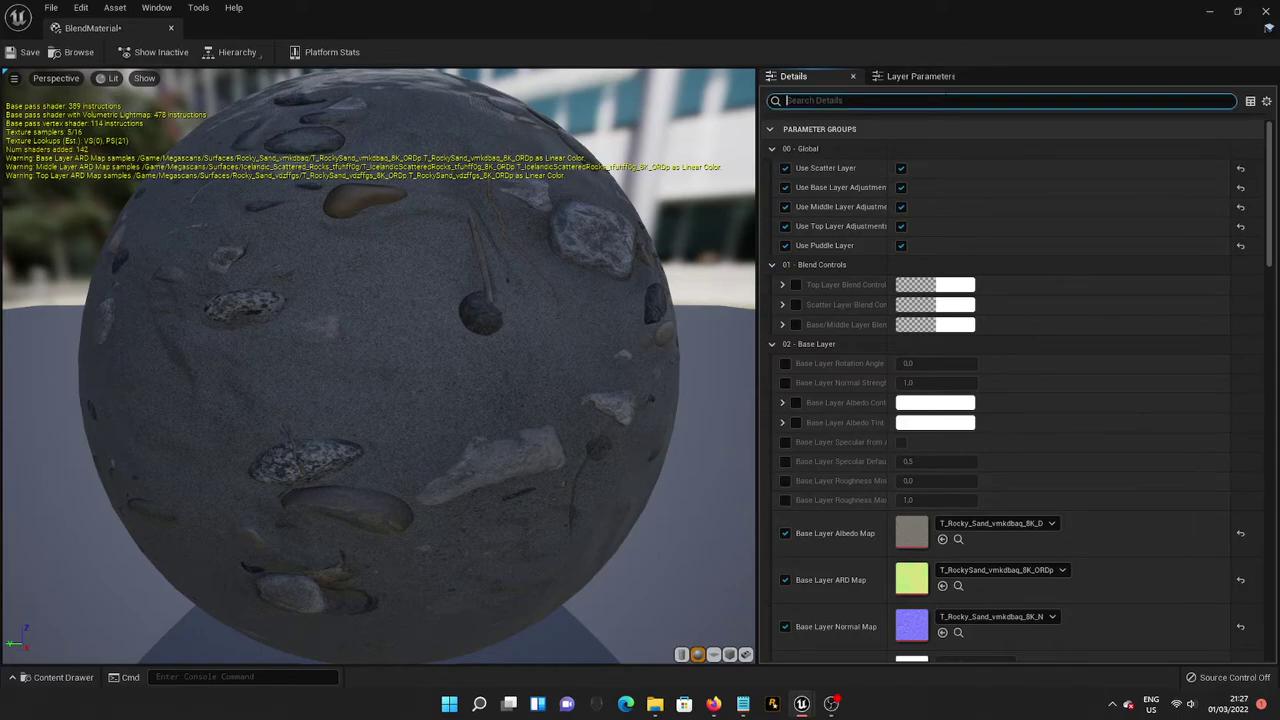
text(pud)
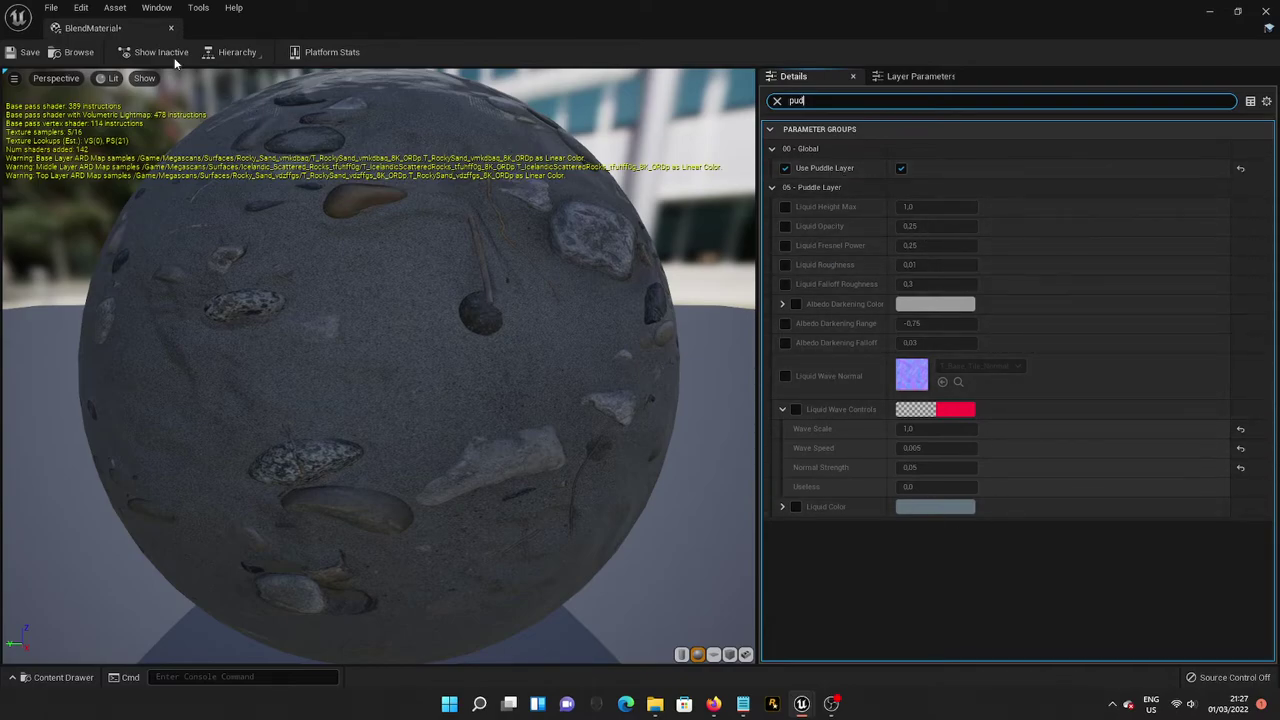
drag(116, 30, 239, 31)
- Start a Rectangle shape in Modeling mode on the NewWorld level and display the viewport in Wireframe
click(74, 32)
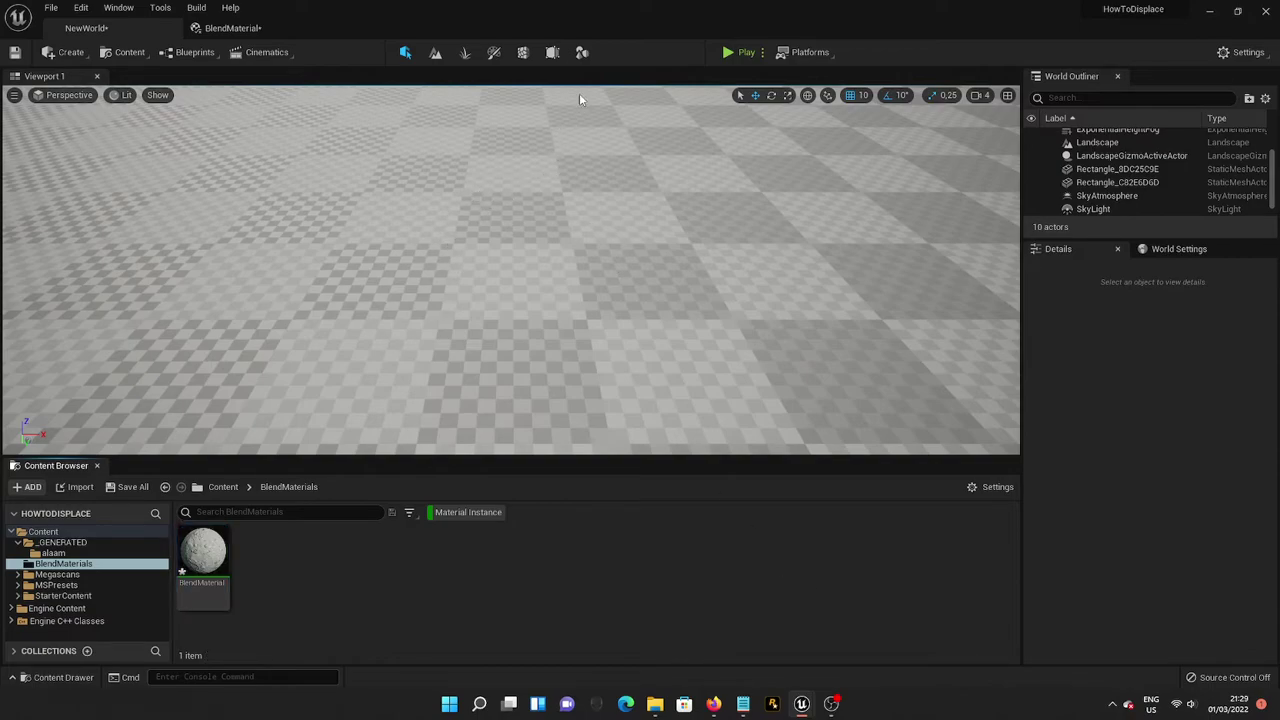
click(582, 53)
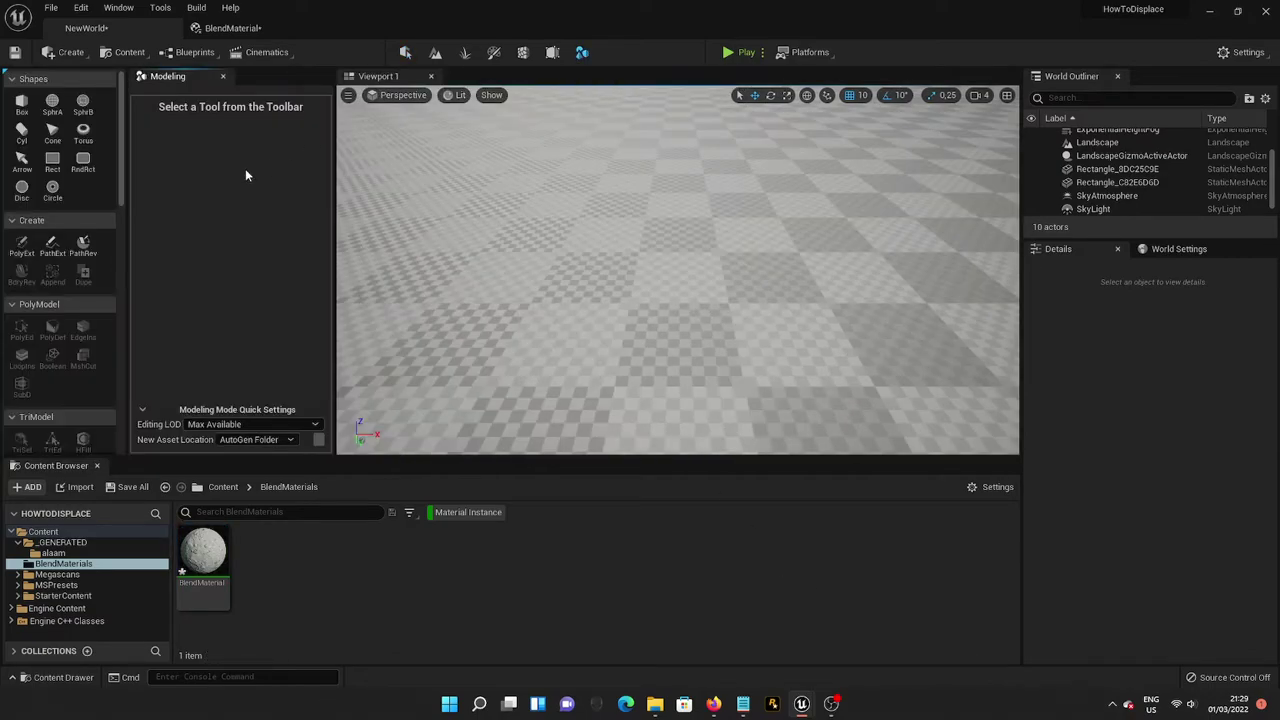
click(54, 167)
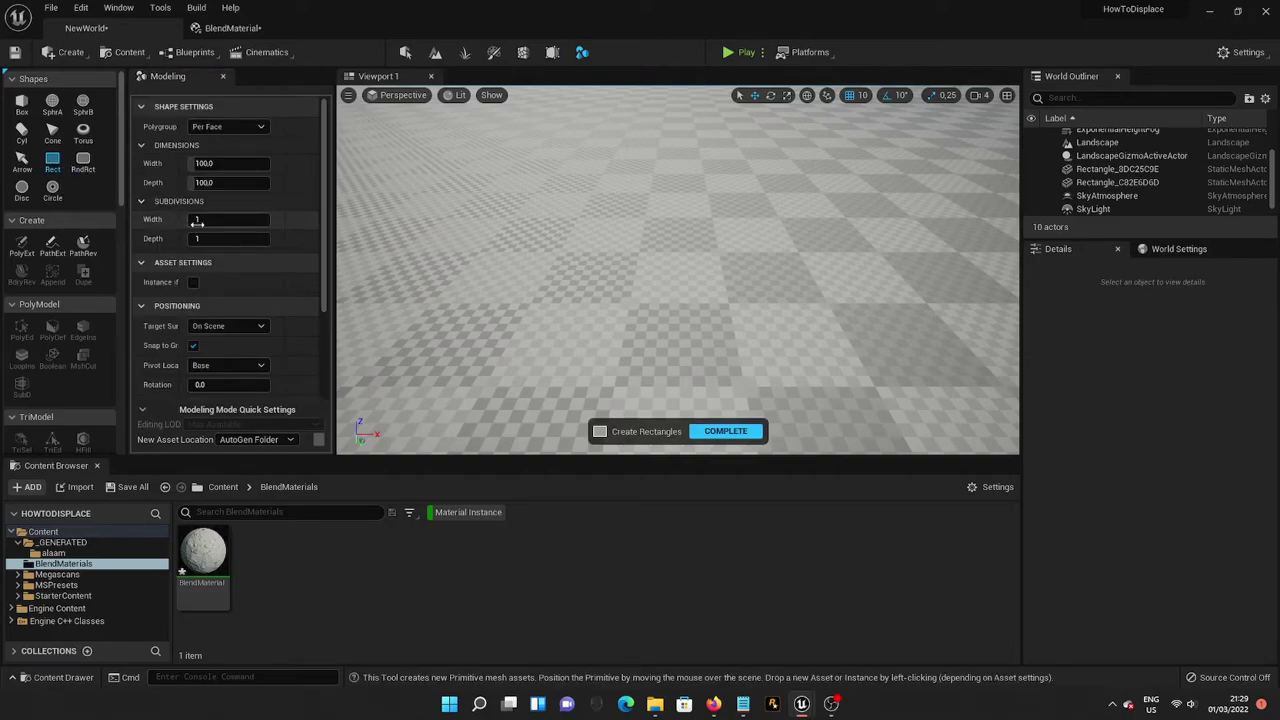
click(455, 95)
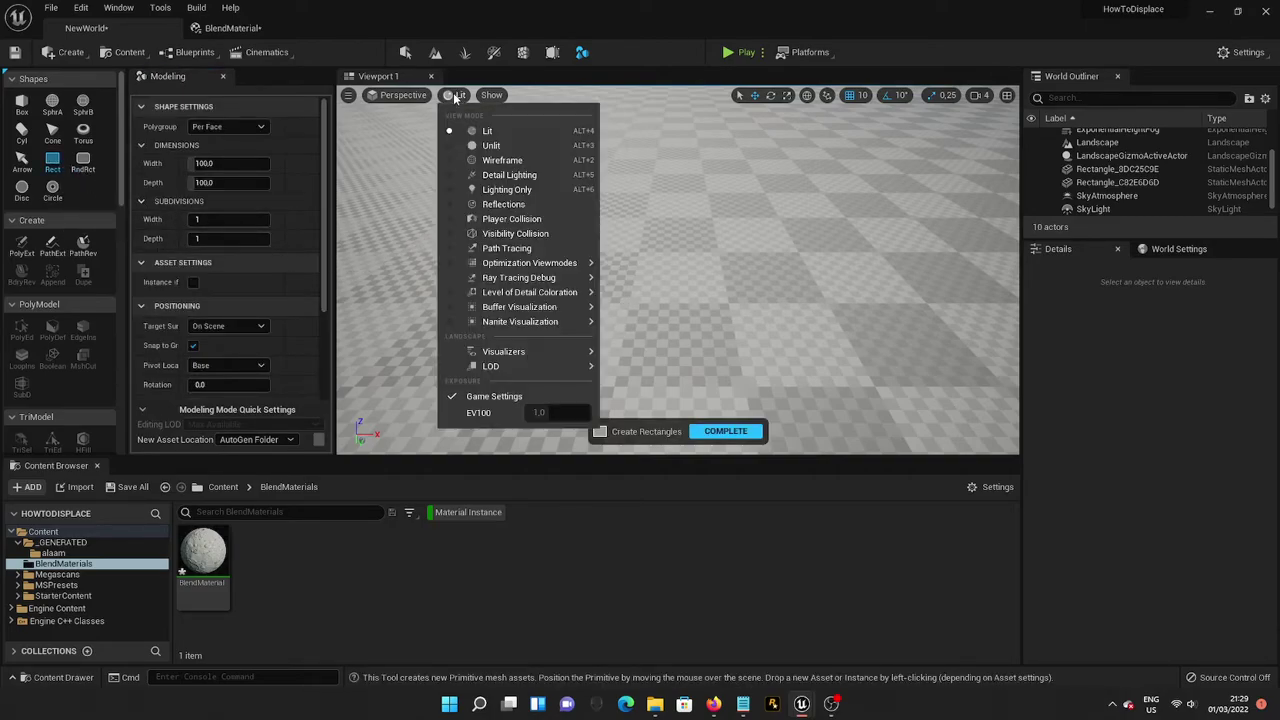
click(500, 152)
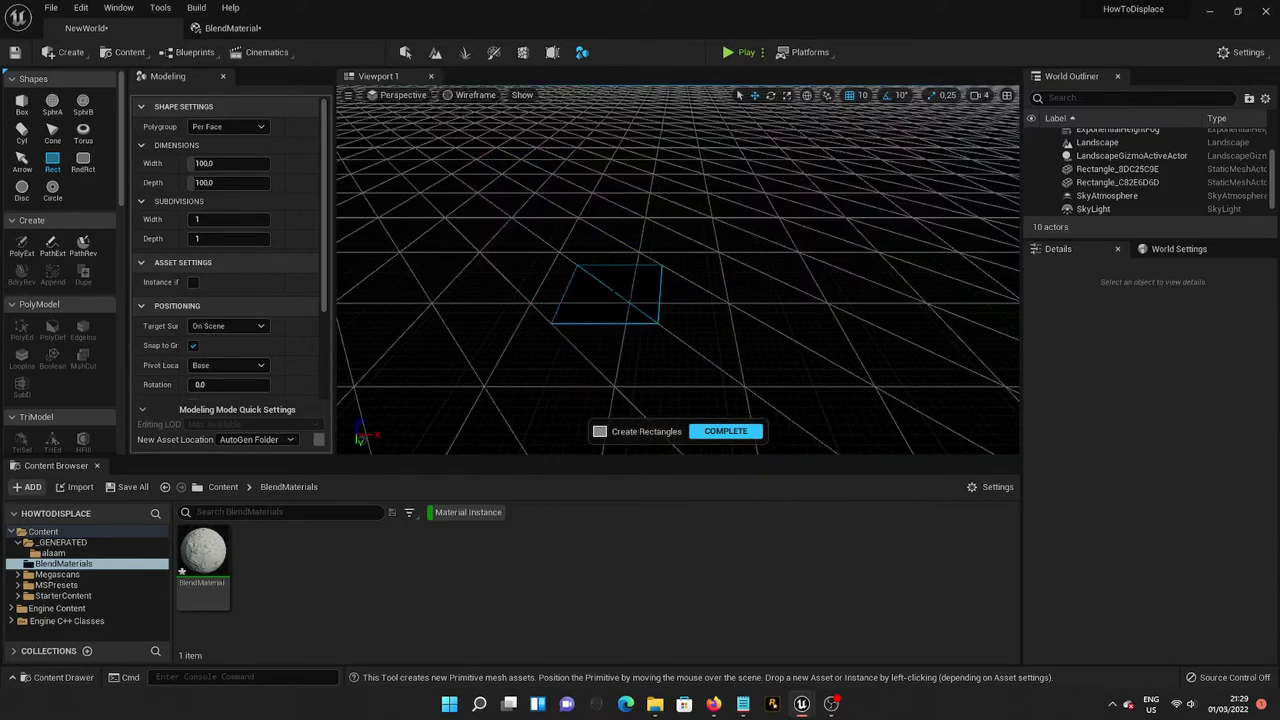
- Set the rectangle's width and depth subdivisions to 22 each
click(218, 221)
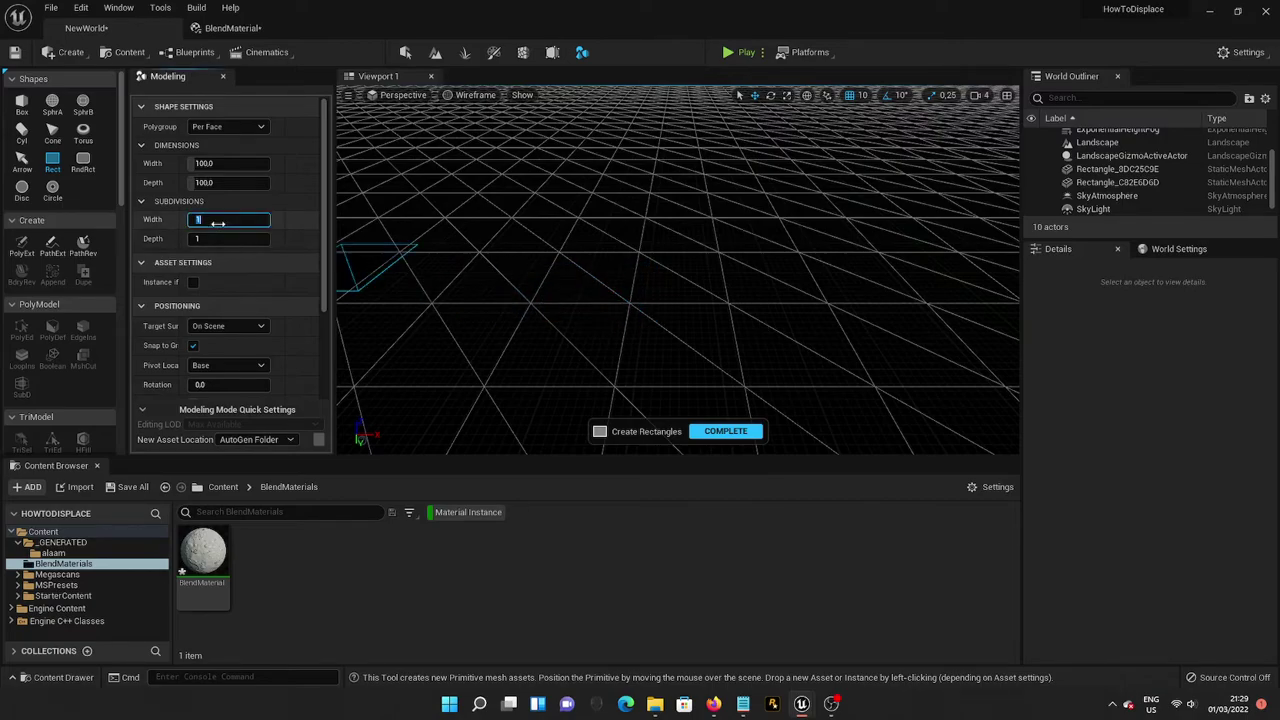
text(22)
key(Tab)
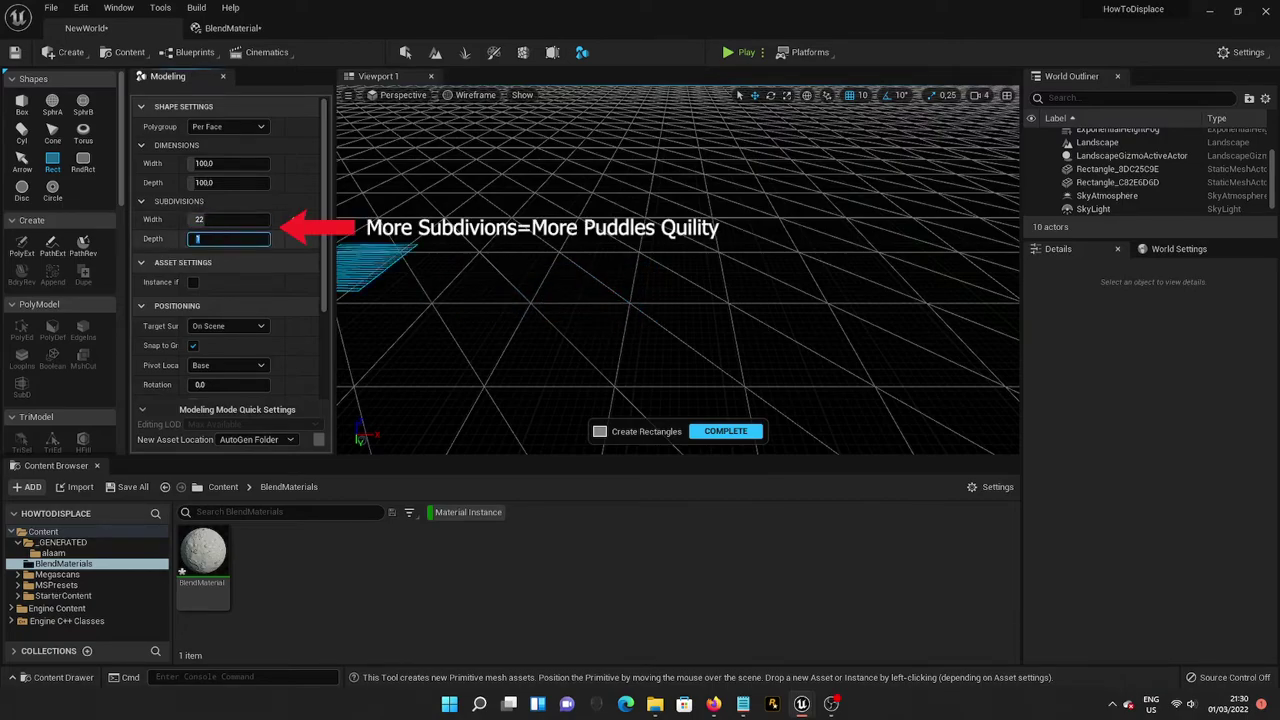
key(Return)
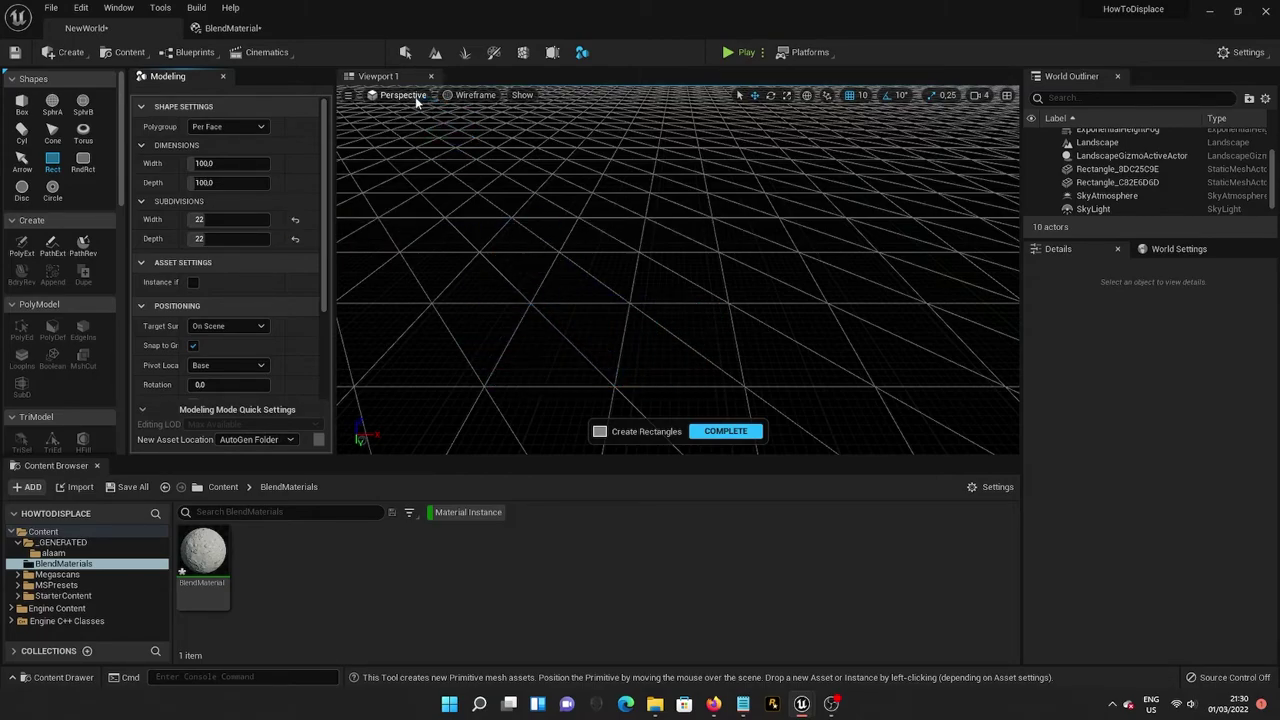
- Return the viewport to Lit and place the subdivided 100 by 100 rectangle on the landscape, completing the shape
click(462, 95)
click(480, 130)
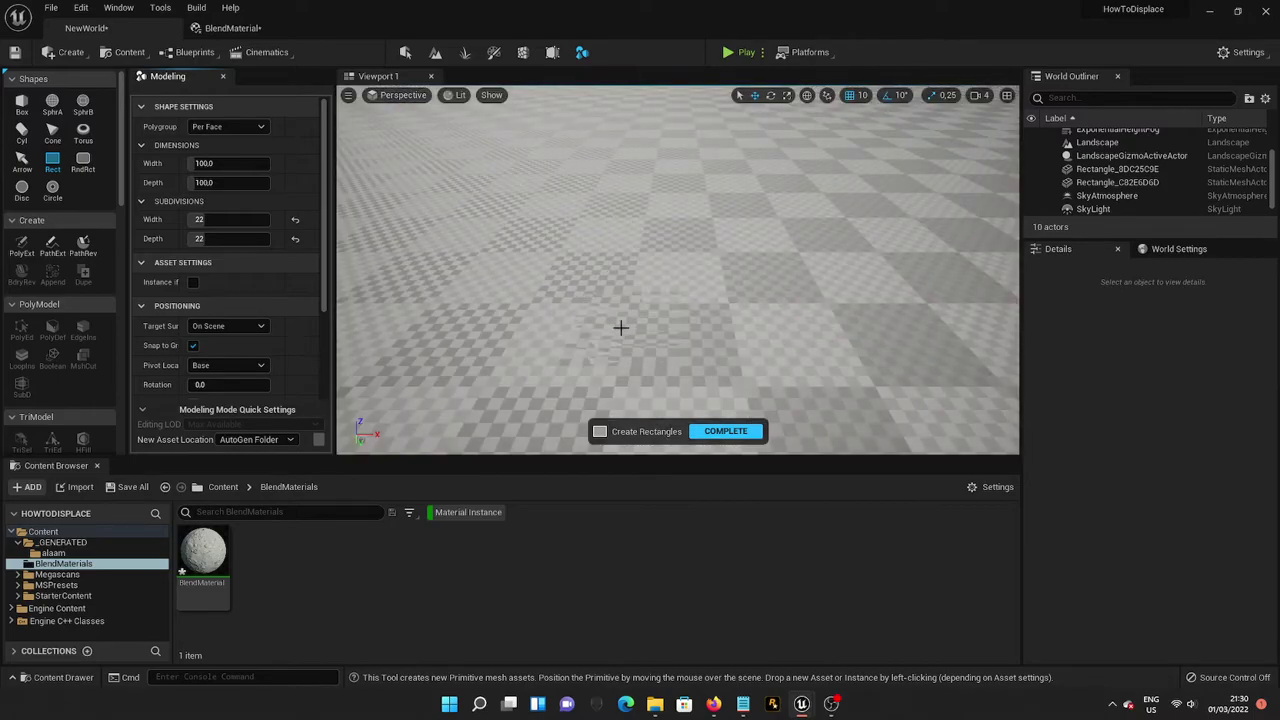
click(561, 323)
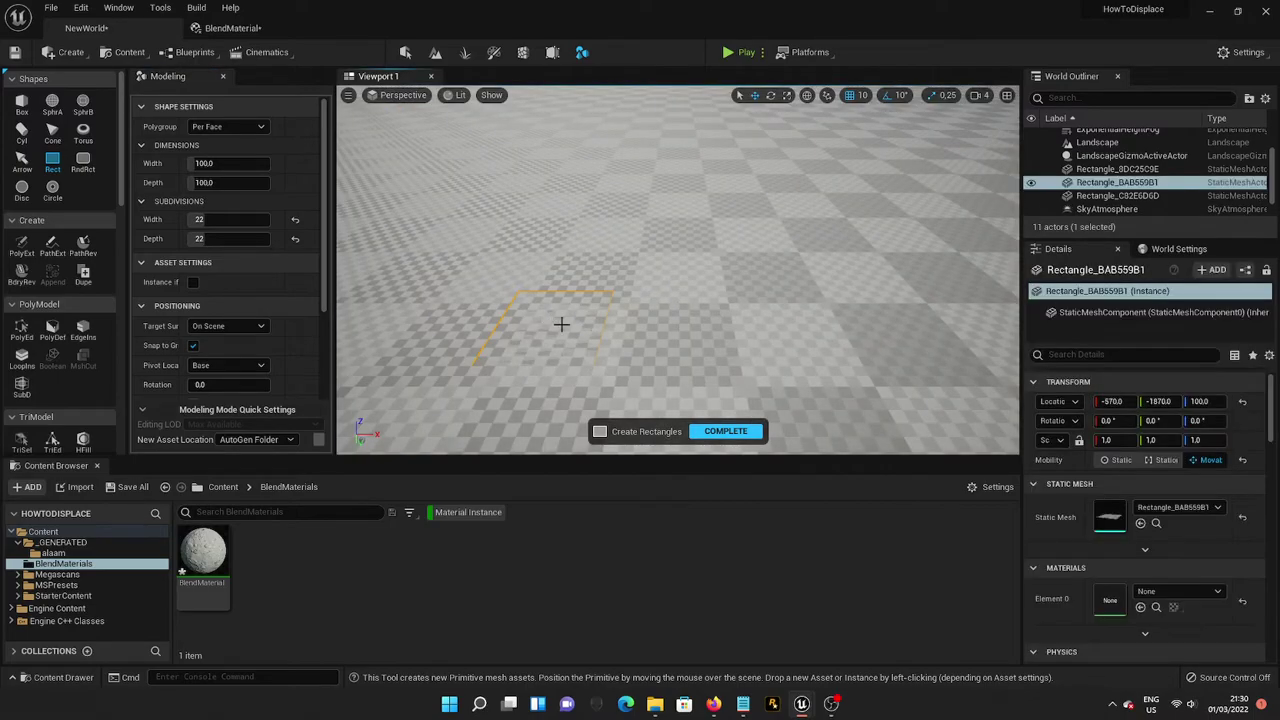
click(726, 431)
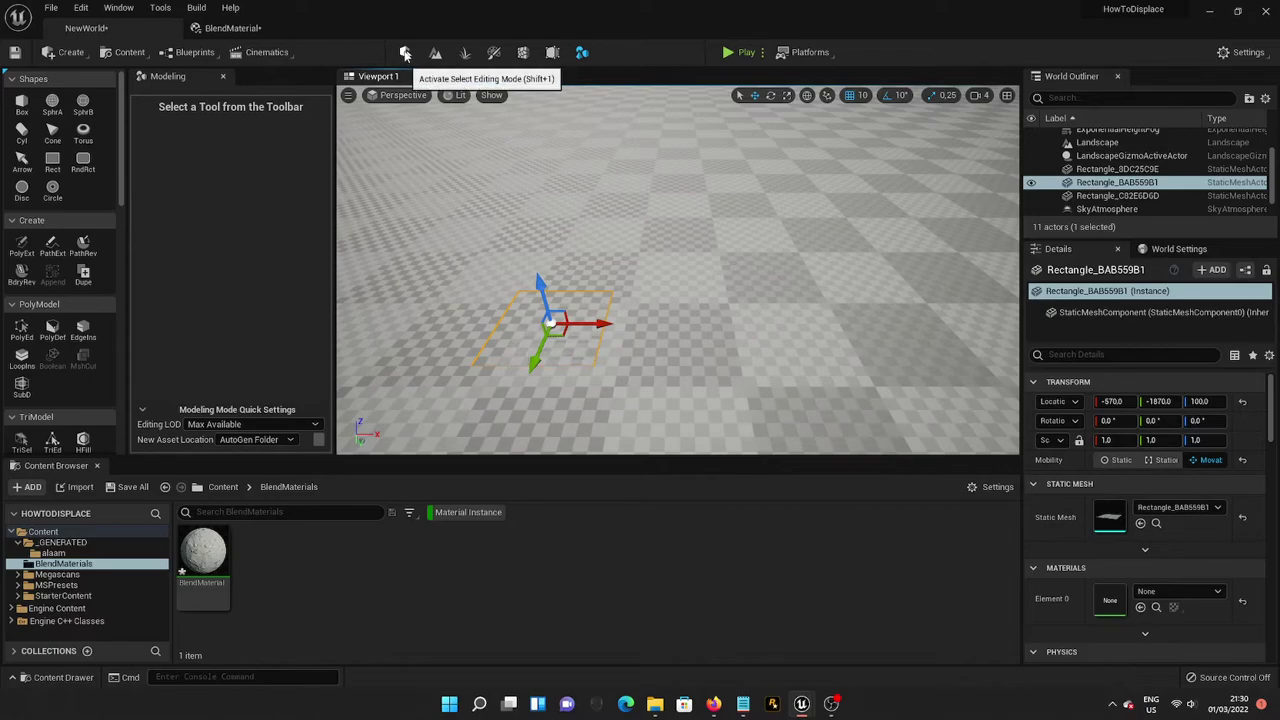
- Raise the new rectangle to a Z location of 200 and apply BlendMaterial to it
click(540, 287)
click(542, 306)
drag(543, 299, 535, 187)
key(f)
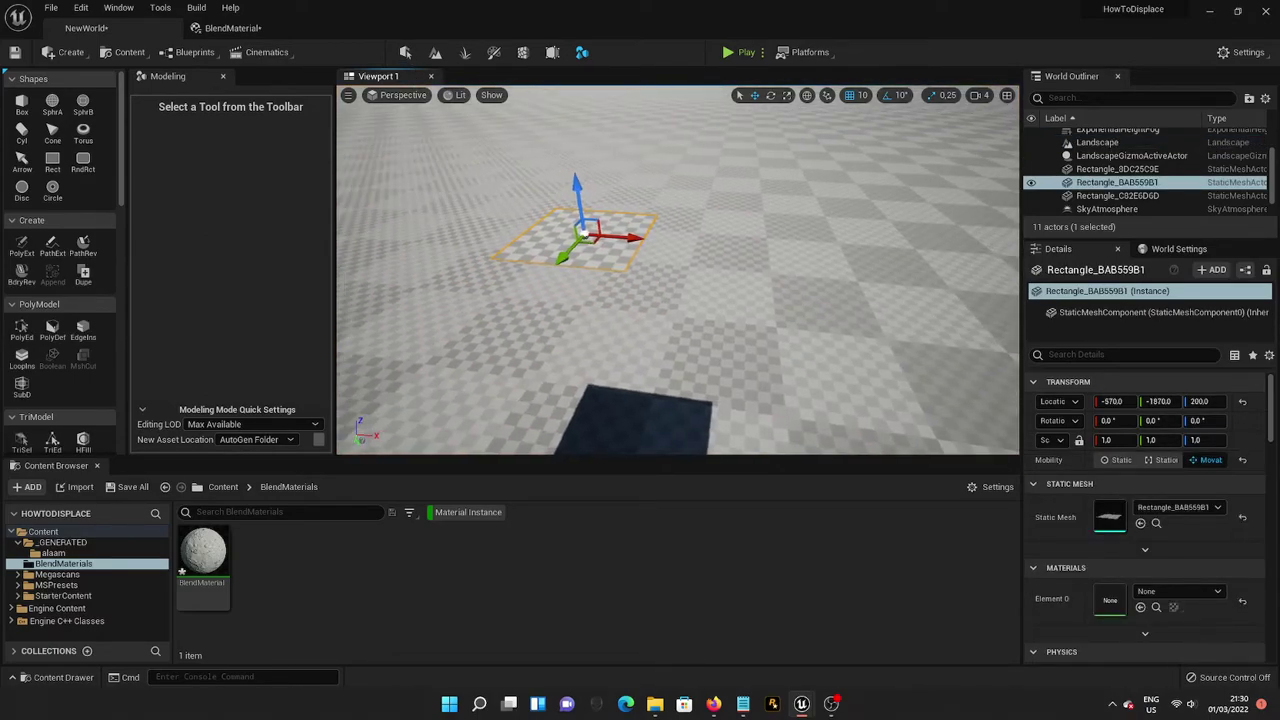
drag(203, 555, 686, 320)
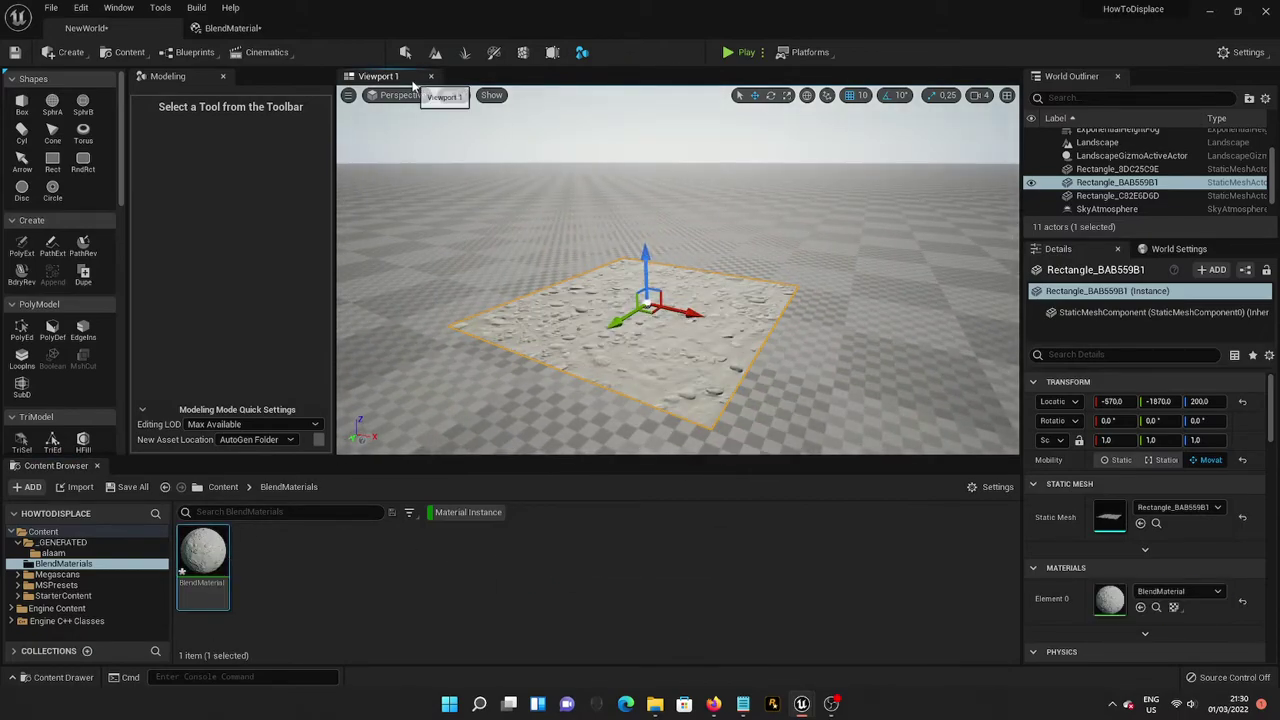
click(494, 53)
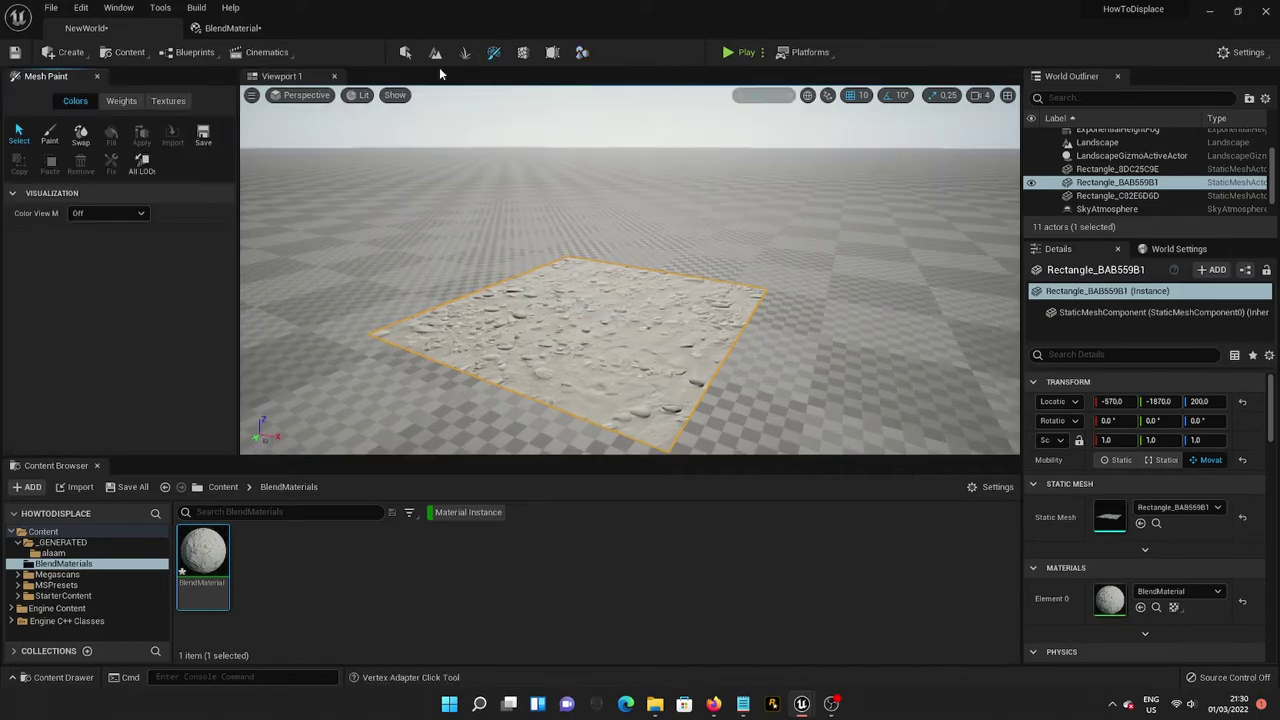
click(51, 137)
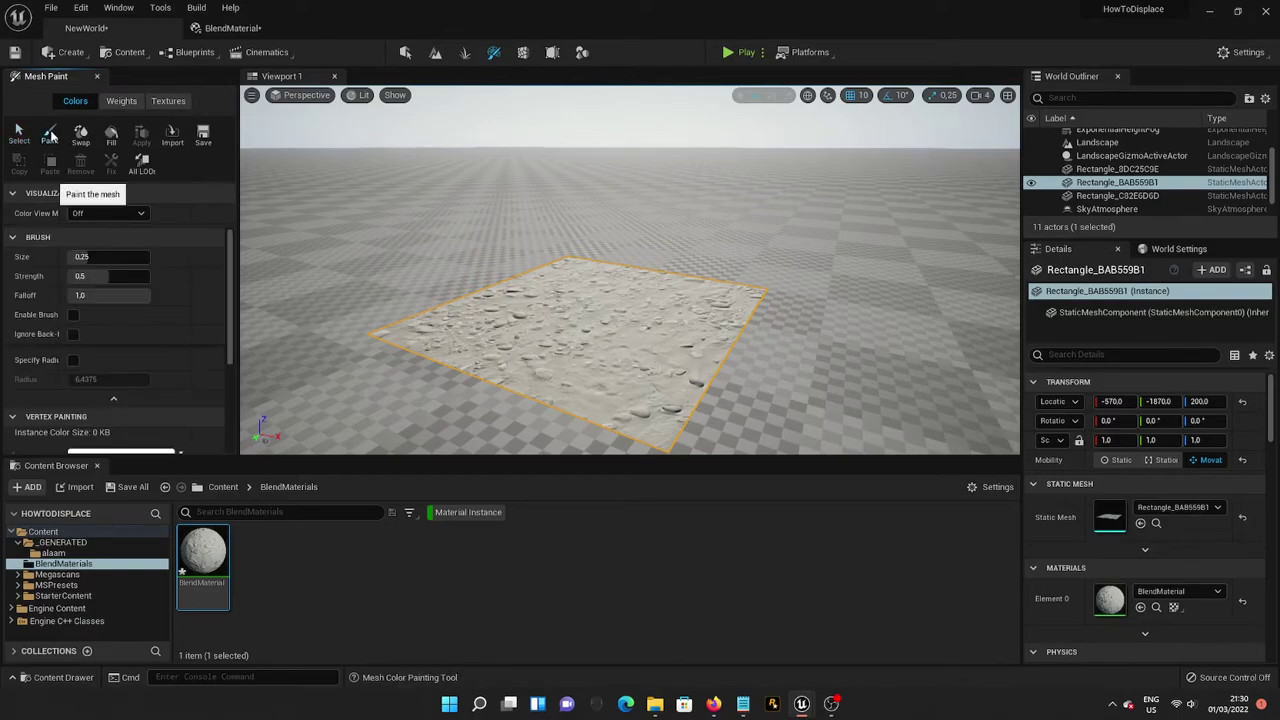
mouse_move(600, 290)
right_down()
mouse_move(620, 350)
mouse_move(560, 350)
mouse_move(632, 312)
mouse_move(628, 260)
mouse_move(529, 314)
mouse_move(465, 318)
right_up()
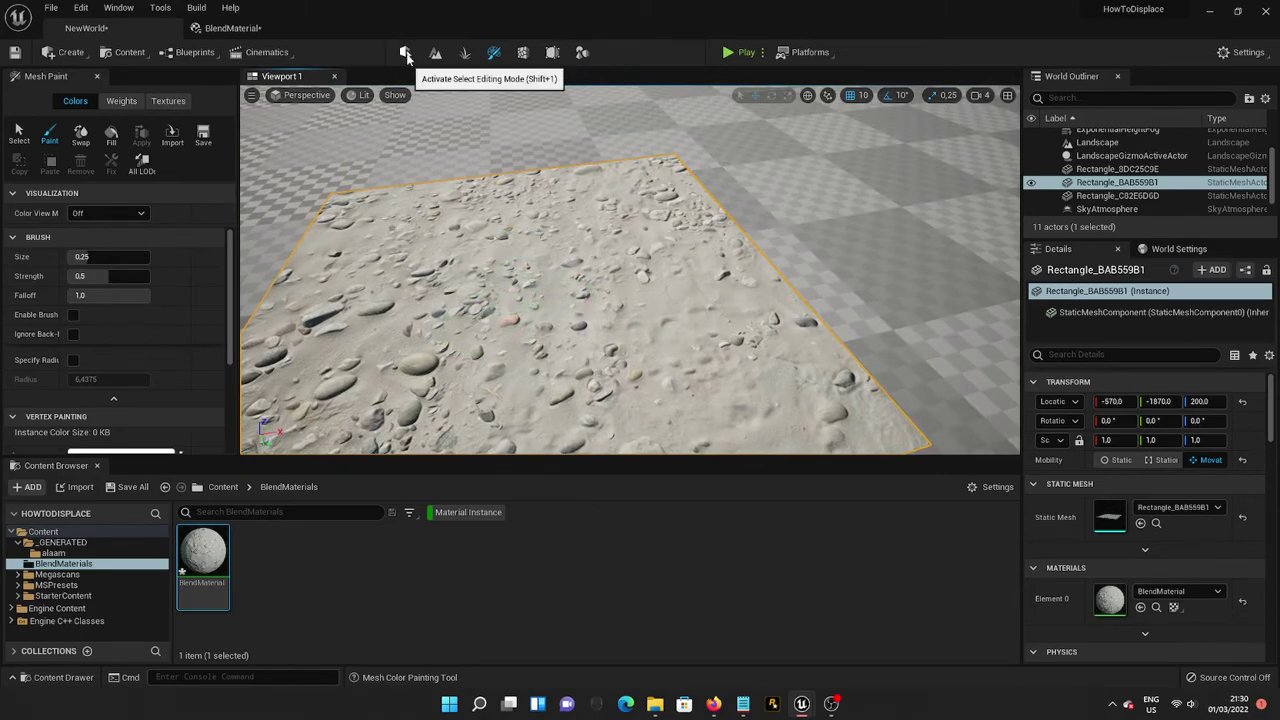
- Duplicate the textured rectangle in Selection mode and place the copy 100 units along X, edge to edge with the original
click(406, 52)
key(f)
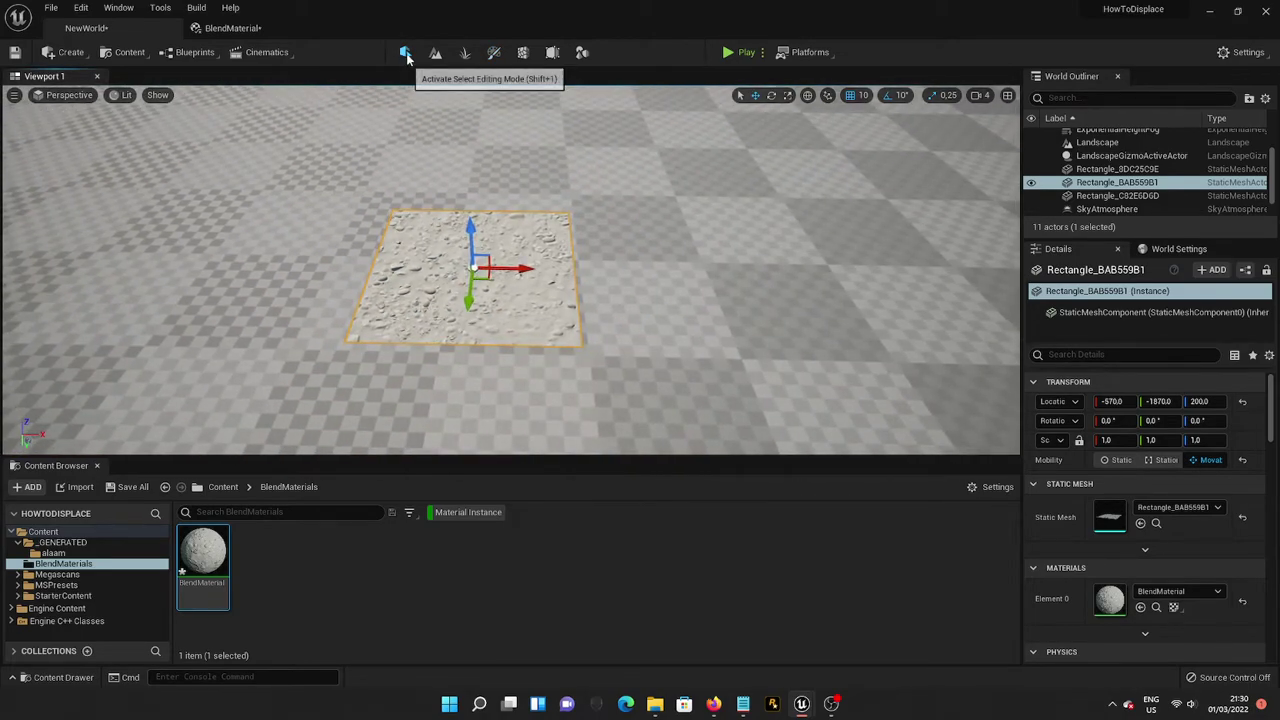
alt+drag(520, 270, 720, 272)
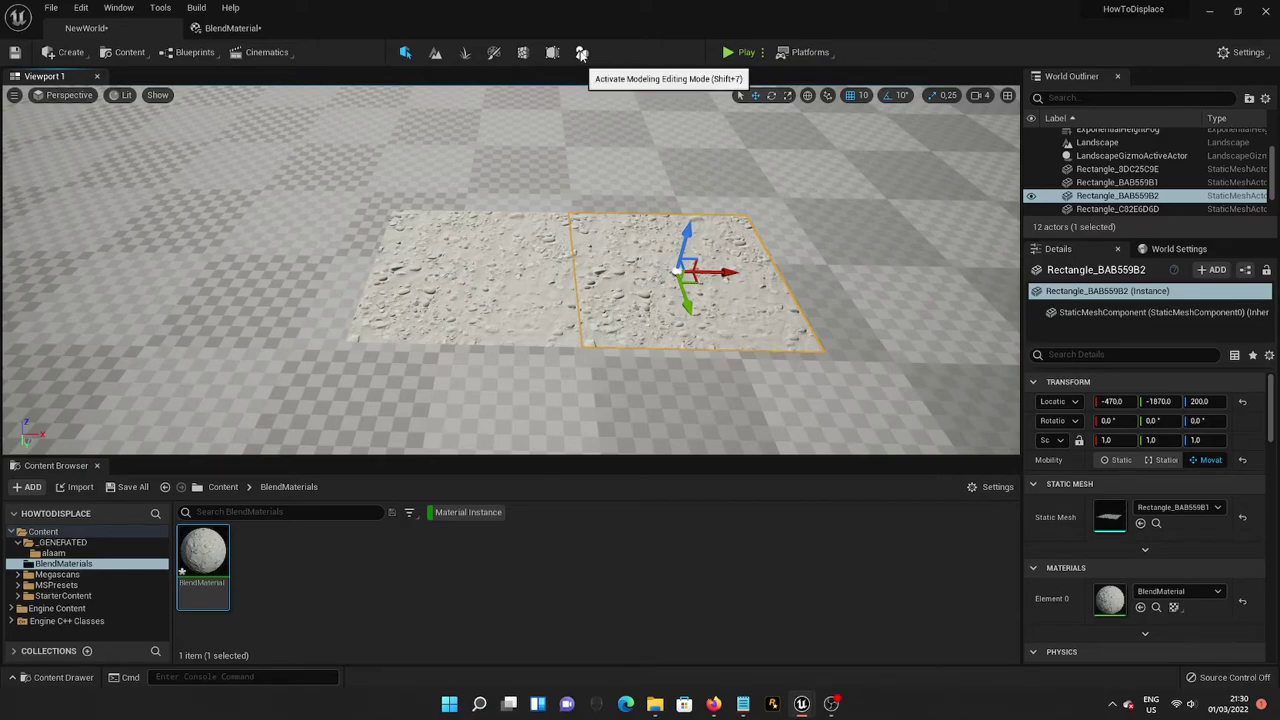
- Set up Mesh Paint for vertex color painting on the copied rectangle with a black paint color
click(494, 54)
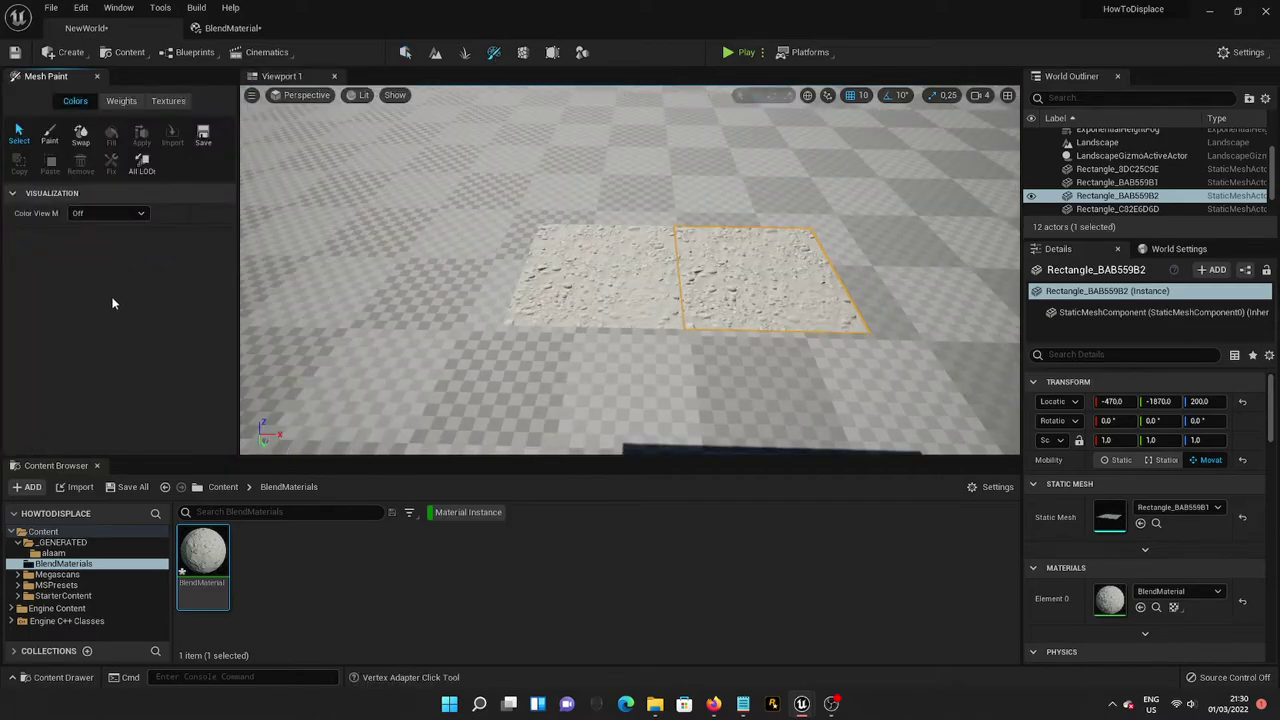
click(56, 137)
scroll(160, 340, down, 3)
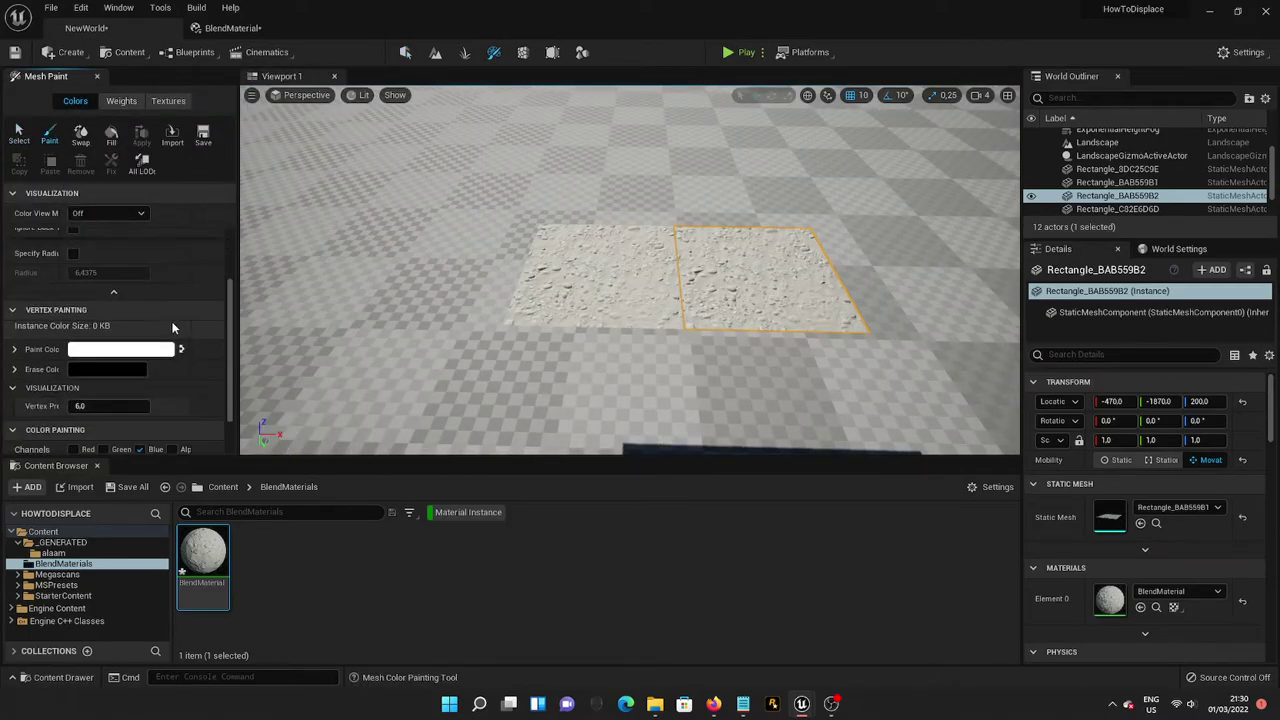
click(151, 352)
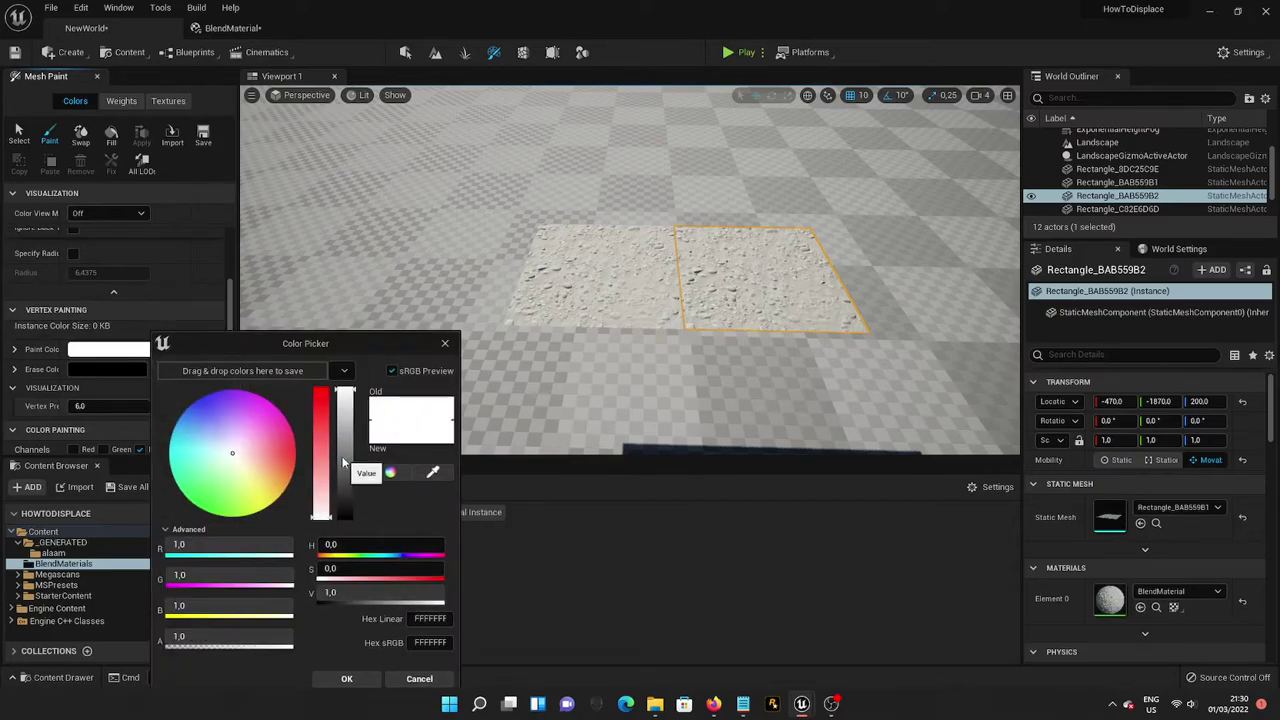
drag(343, 462, 344, 520)
click(346, 678)
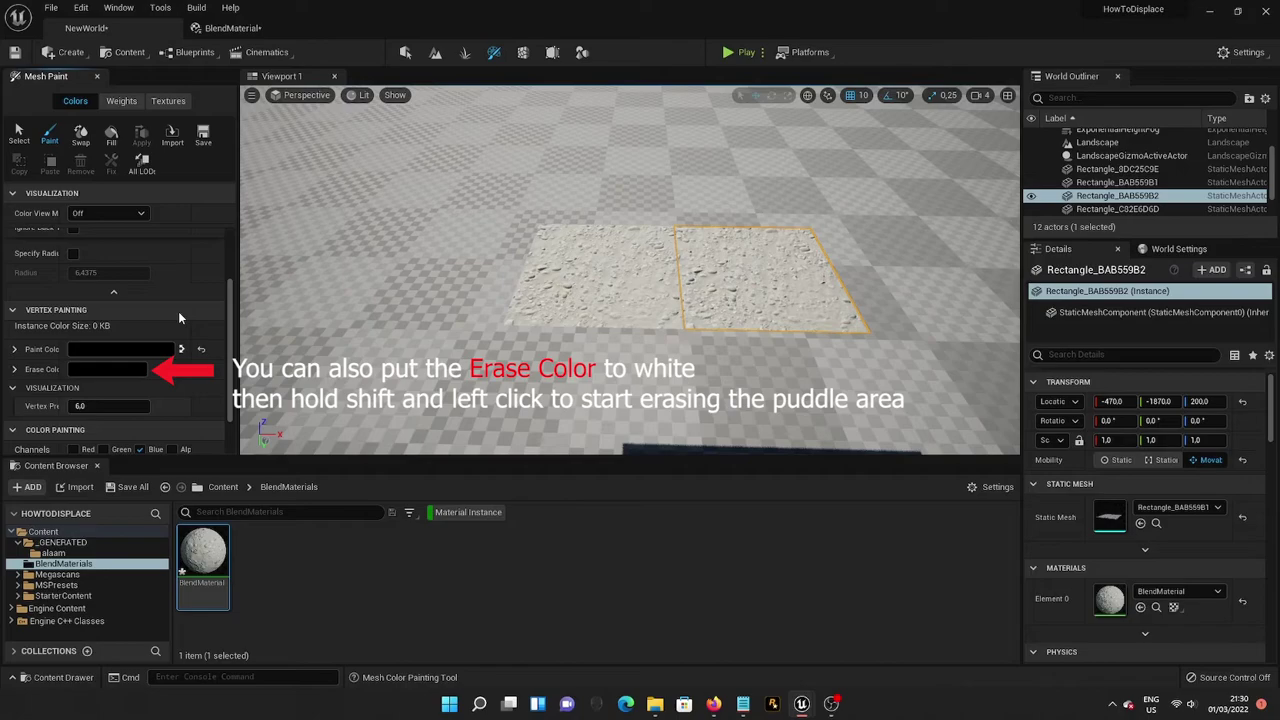
- Add the original rectangle to the Mesh Paint selection and ready the Paint tool with only the Blue channel enabled
key(w)
mouse_move(420, 270)
right_down()
mouse_move(460, 262)
mouse_move(435, 262)
right_up()
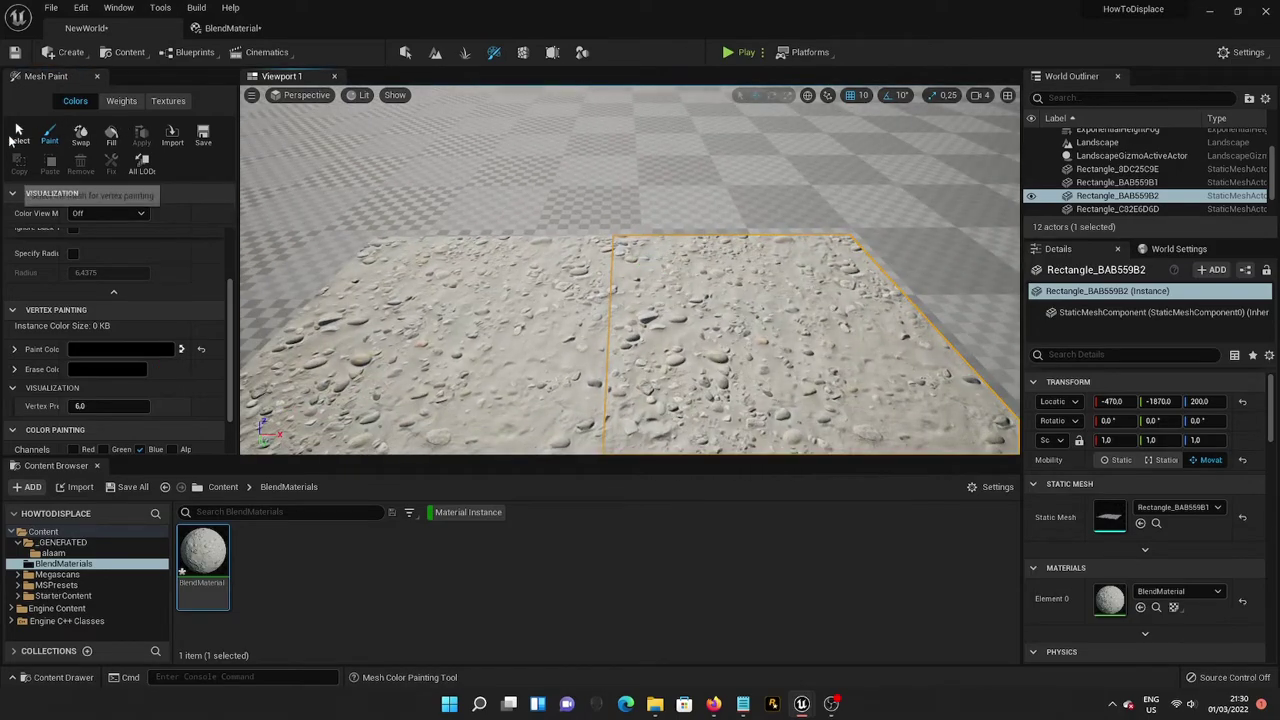
click(18, 135)
ctrl+click(449, 323)
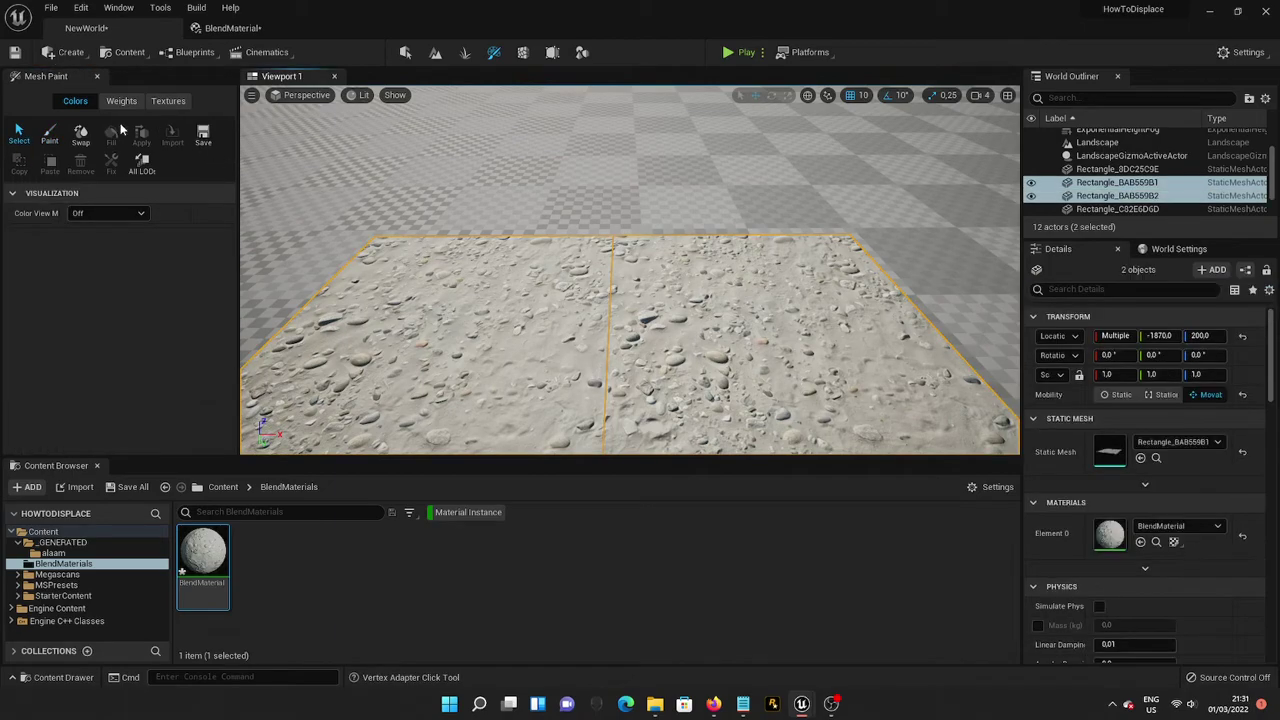
click(49, 135)
scroll(44, 318, down, 2)
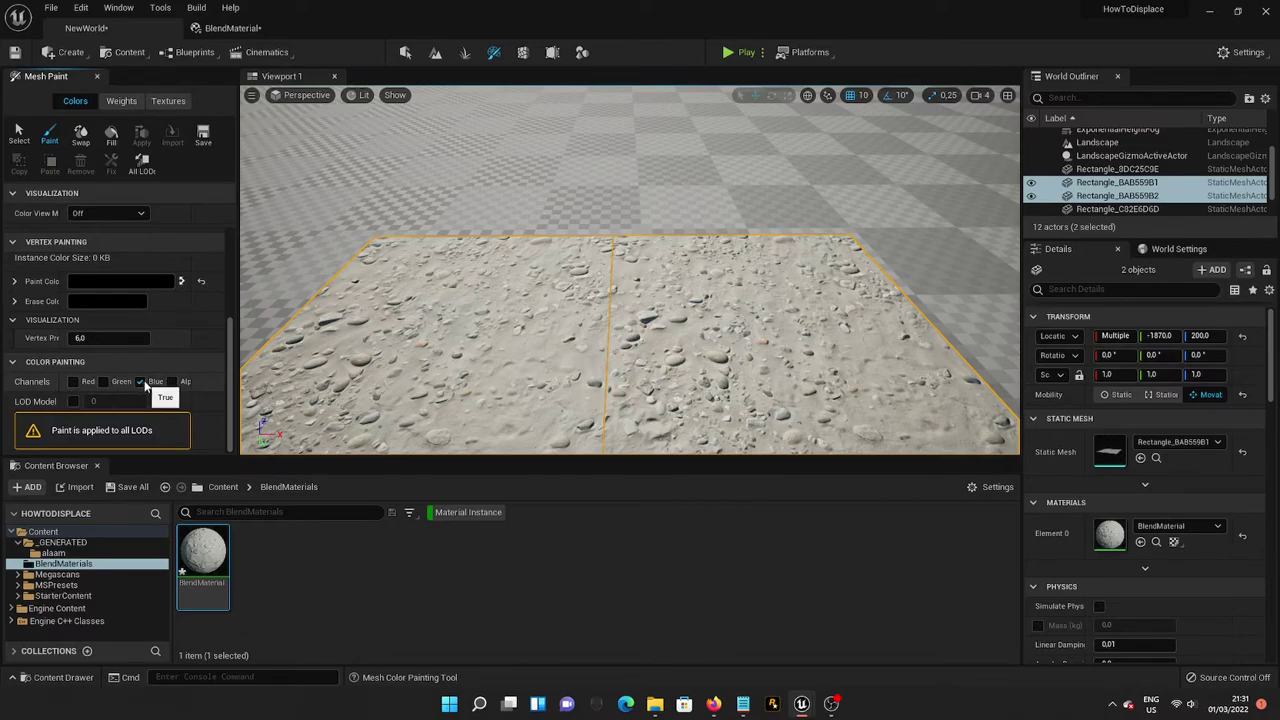
- Paint a large puddle across the middle of the copied rectangle
key(d)
mouse_move(690, 328)
right_down()
mouse_move(730, 340)
mouse_move(690, 328)
mouse_move(686, 300)
mouse_move(594, 314)
mouse_move(634, 314)
right_up()
mouse_move(634, 314)
mouse_down()
mouse_move(555, 323)
mouse_move(508, 380)
mouse_move(623, 294)
mouse_move(470, 300)
mouse_move(583, 306)
mouse_up()
mouse_move(583, 306)
right_down()
mouse_move(671, 190)
mouse_move(674, 288)
mouse_move(706, 220)
mouse_move(783, 209)
mouse_move(846, 217)
mouse_move(893, 272)
mouse_move(808, 209)
mouse_move(720, 257)
mouse_move(970, 285)
mouse_move(874, 229)
mouse_move(829, 286)
mouse_move(724, 260)
right_up()
key(w)
key(s)
key(w)
key(w)
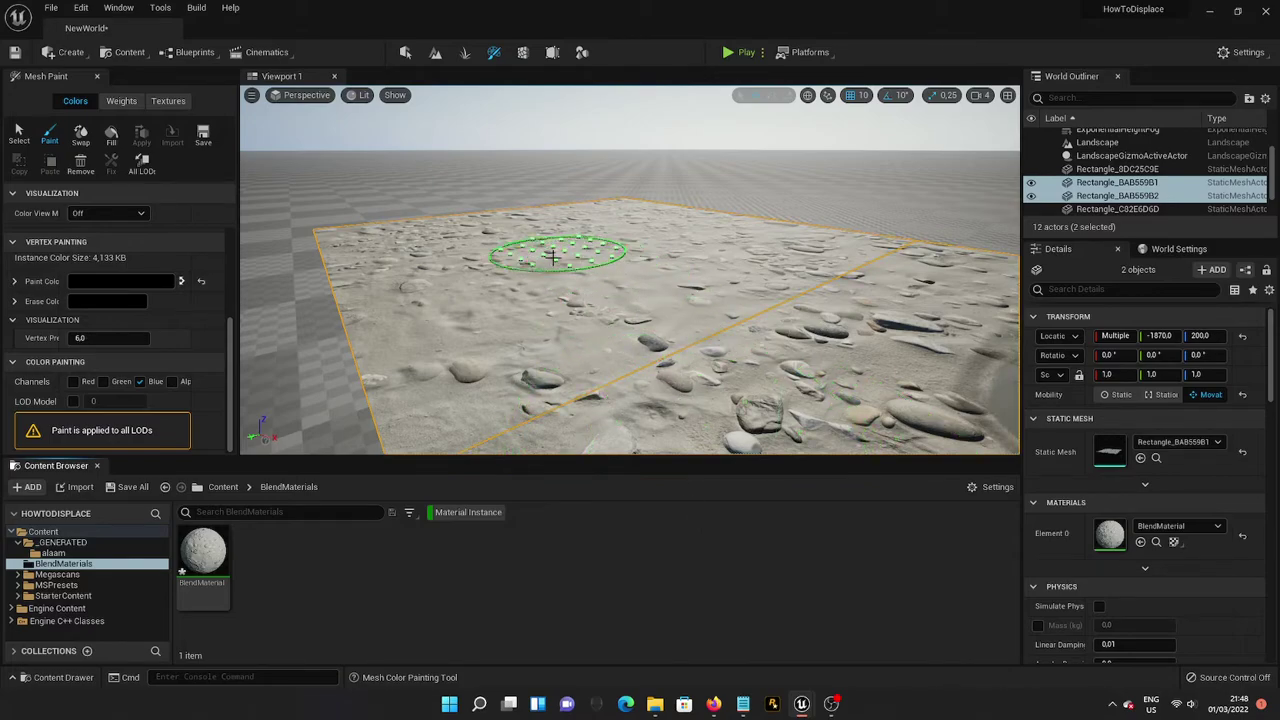
- Paint a smaller round puddle near the middle of the original rectangle
mouse_move(564, 275)
mouse_down()
mouse_move(528, 258)
mouse_move(571, 273)
mouse_move(599, 255)
mouse_move(557, 263)
mouse_move(537, 288)
mouse_move(593, 257)
mouse_move(520, 316)
mouse_move(515, 338)
mouse_move(458, 300)
mouse_move(535, 258)
mouse_move(628, 243)
mouse_move(543, 320)
mouse_move(519, 294)
mouse_move(480, 284)
mouse_up()
mouse_move(480, 284)
right_down()
mouse_move(515, 315)
mouse_move(590, 330)
mouse_move(620, 310)
mouse_move(478, 290)
right_up()
key(s)
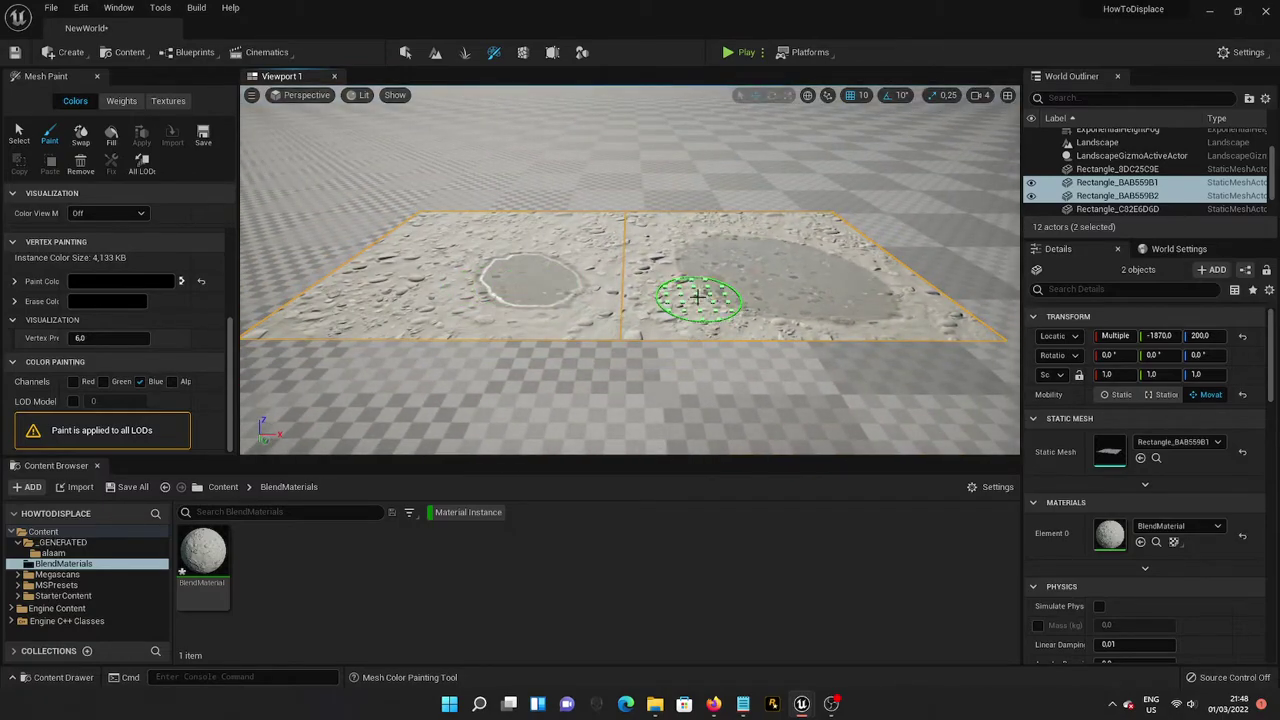
- Lower the paint brush strength to 0.196 for softer puddle painting
key(d)
mouse_move(698, 297)
right_down()
mouse_move(690, 270)
mouse_move(711, 284)
right_up()
mouse_move(718, 318)
mouse_down()
mouse_move(586, 357)
mouse_move(566, 297)
mouse_move(523, 286)
mouse_up()
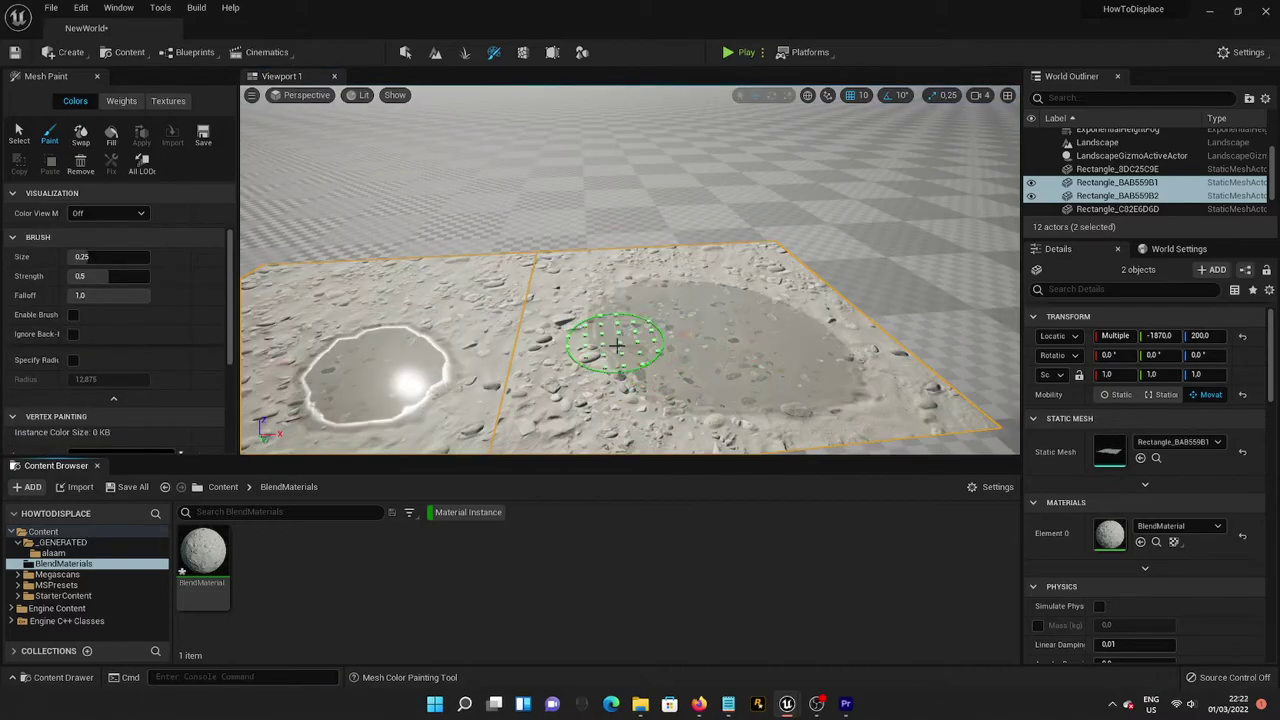
right_drag(663, 352, 663, 352)
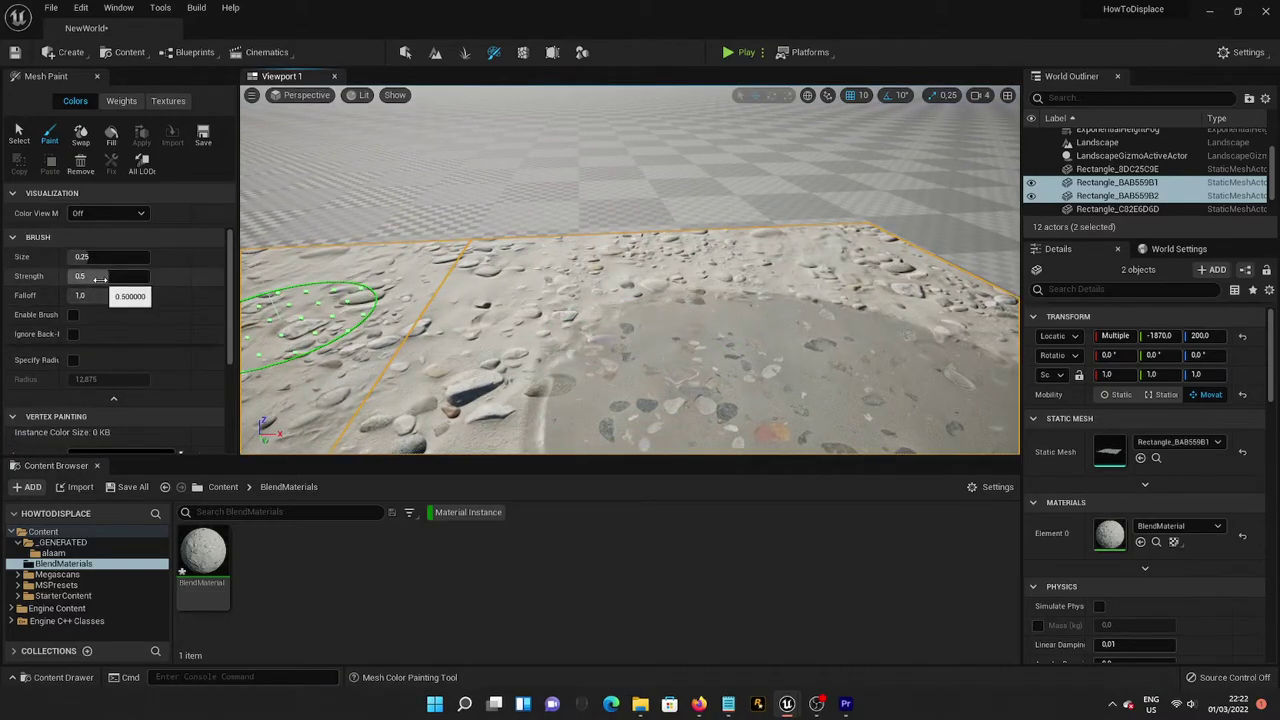
drag(100, 276, 97, 276)
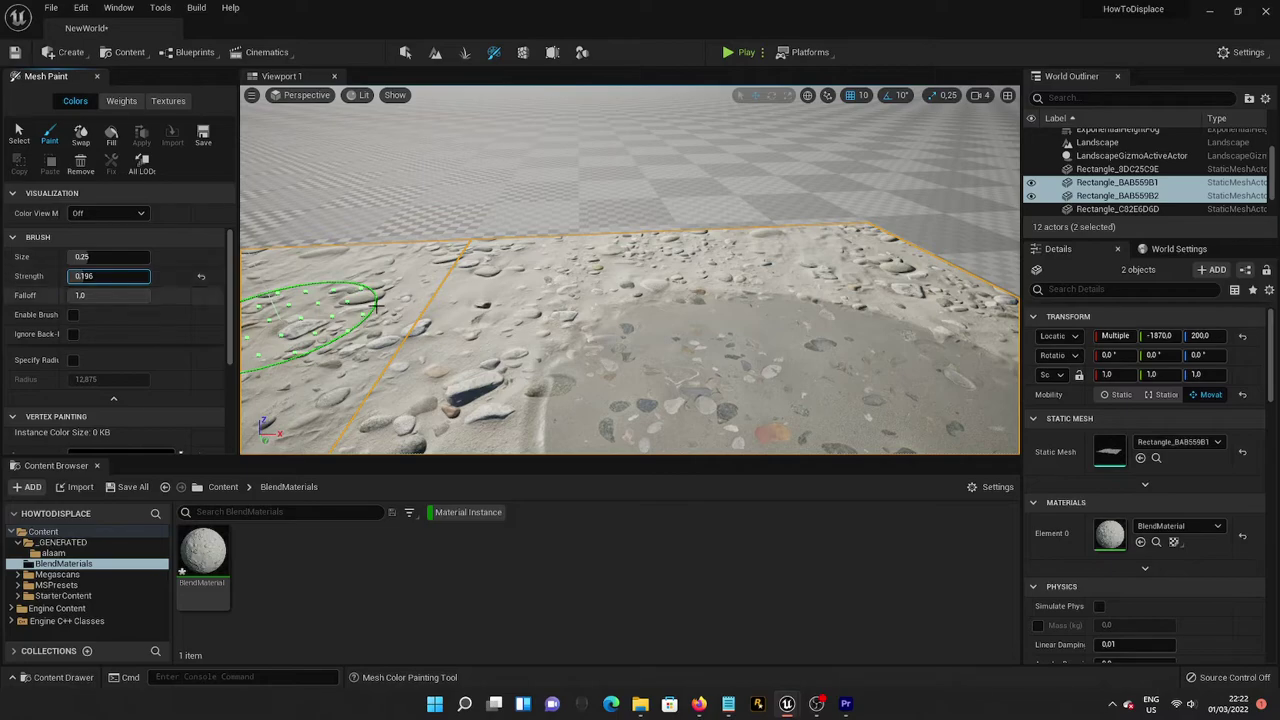
- Try painting a small separate puddle between the large puddle and the seam of the two rectangles
right_drag(660, 340, 614, 300)
scroll(193, 344, down, 3)
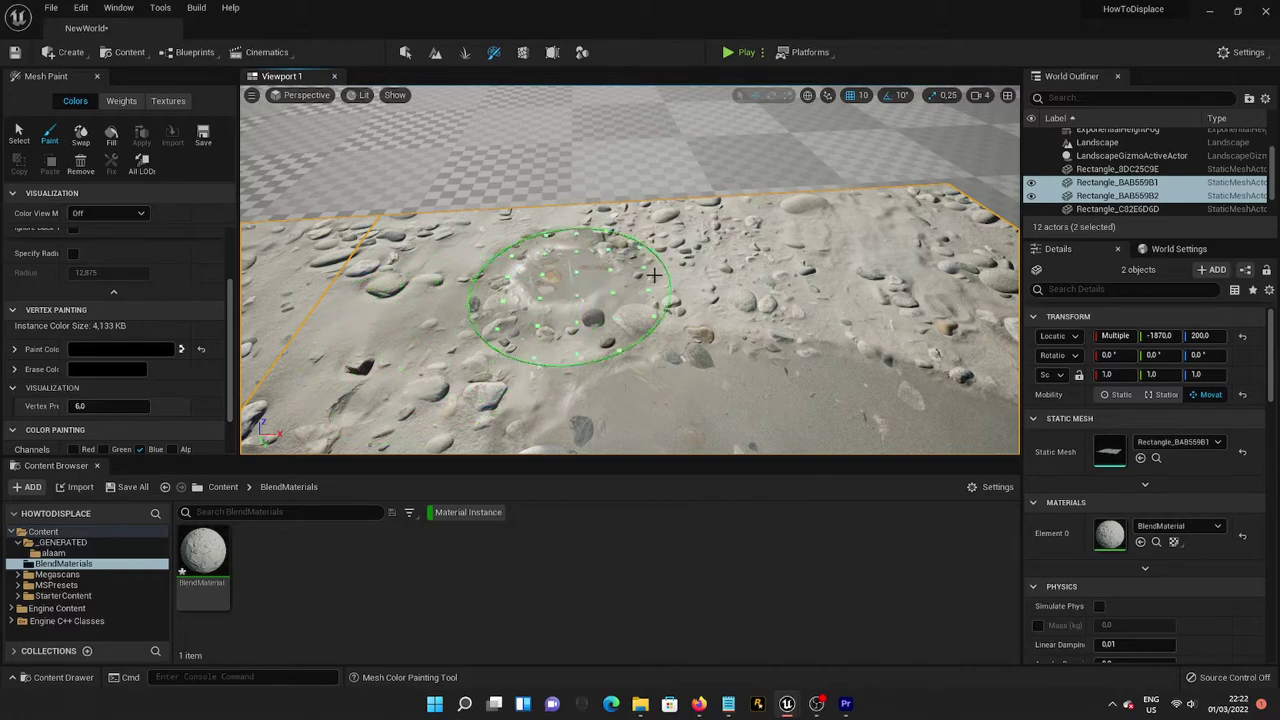
mouse_move(836, 267)
right_down()
mouse_move(575, 279)
mouse_move(620, 266)
mouse_move(530, 258)
mouse_move(528, 240)
mouse_move(495, 228)
mouse_move(505, 262)
mouse_move(475, 260)
mouse_move(500, 285)
mouse_move(525, 280)
mouse_move(532, 240)
right_up()
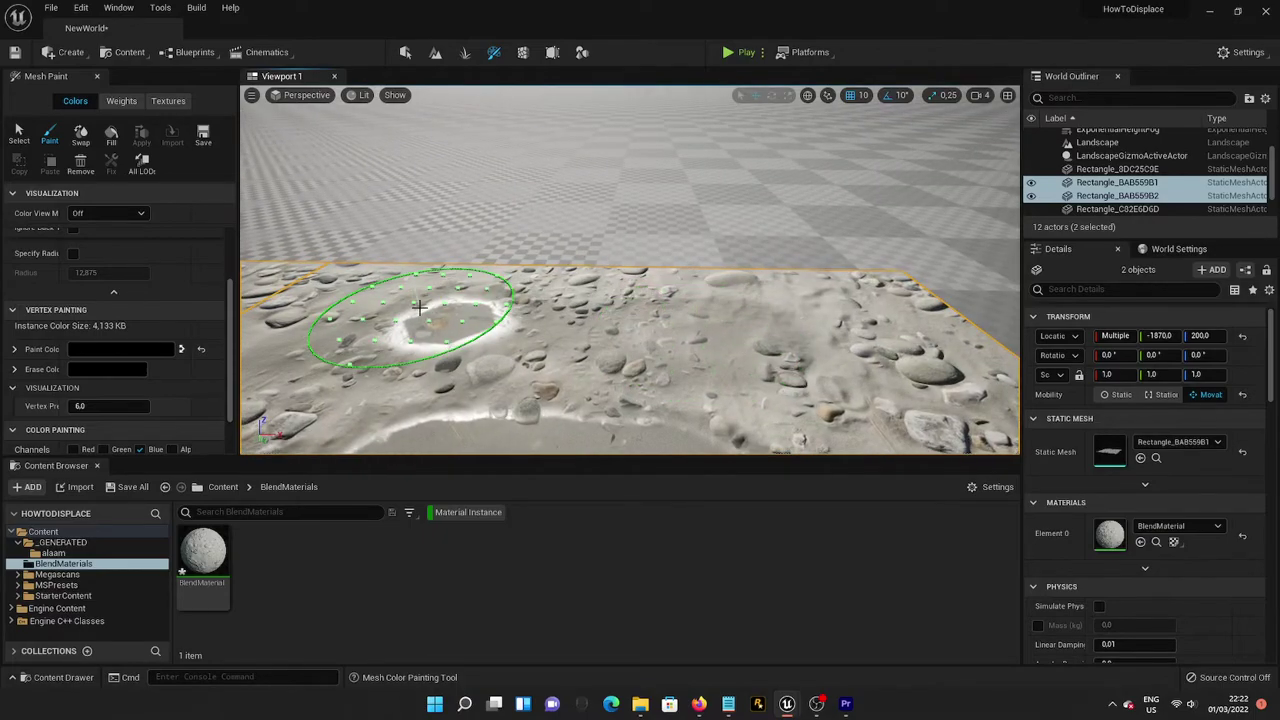
mouse_move(611, 320)
right_down()
mouse_move(595, 385)
mouse_move(613, 388)
right_up()
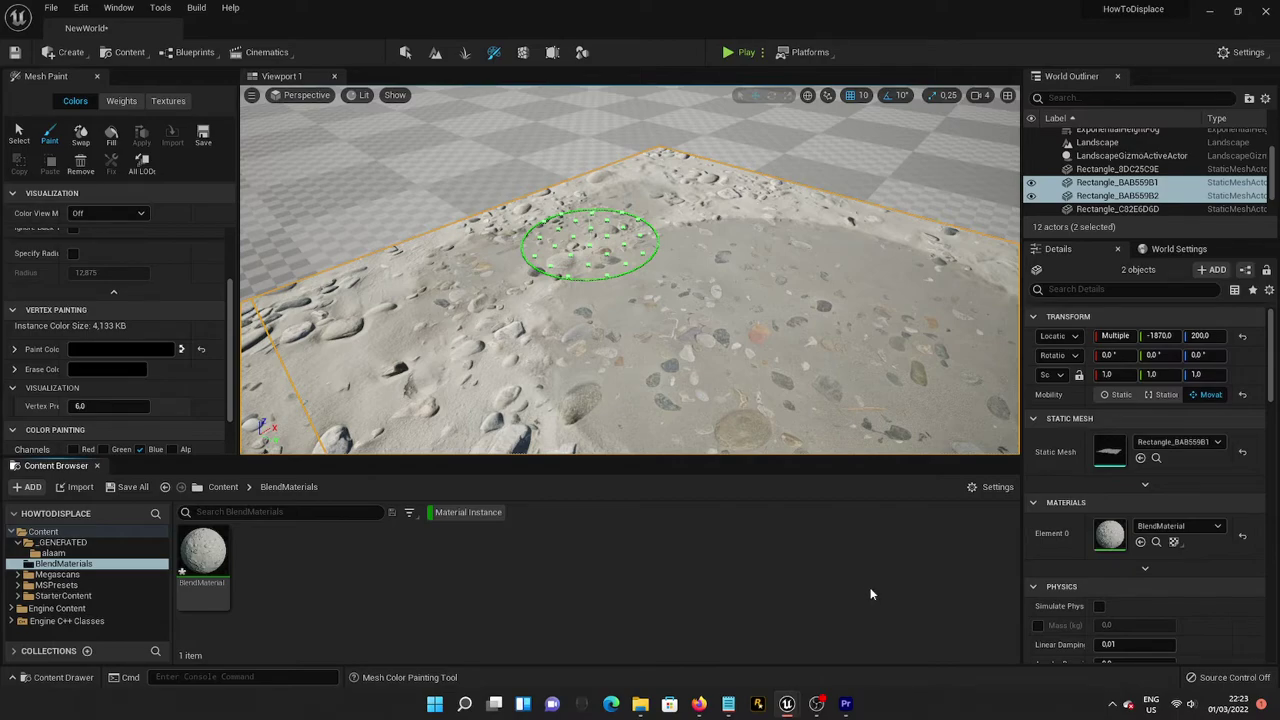
- Paint along the large puddle's edge facing the seam to extend it with a softer transition
mouse_move(655, 326)
right_down()
mouse_move(720, 364)
mouse_move(677, 380)
mouse_move(850, 390)
mouse_move(709, 357)
right_up()
key(w)
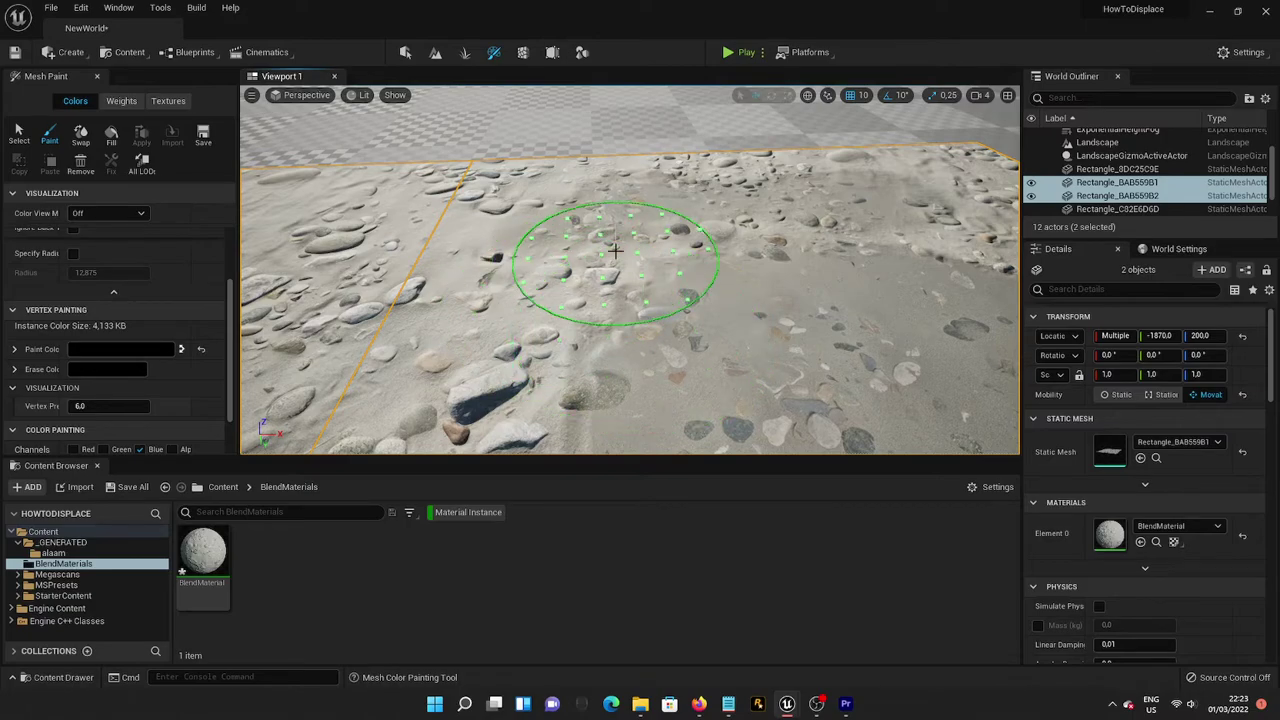
scroll(188, 320, down, 2)
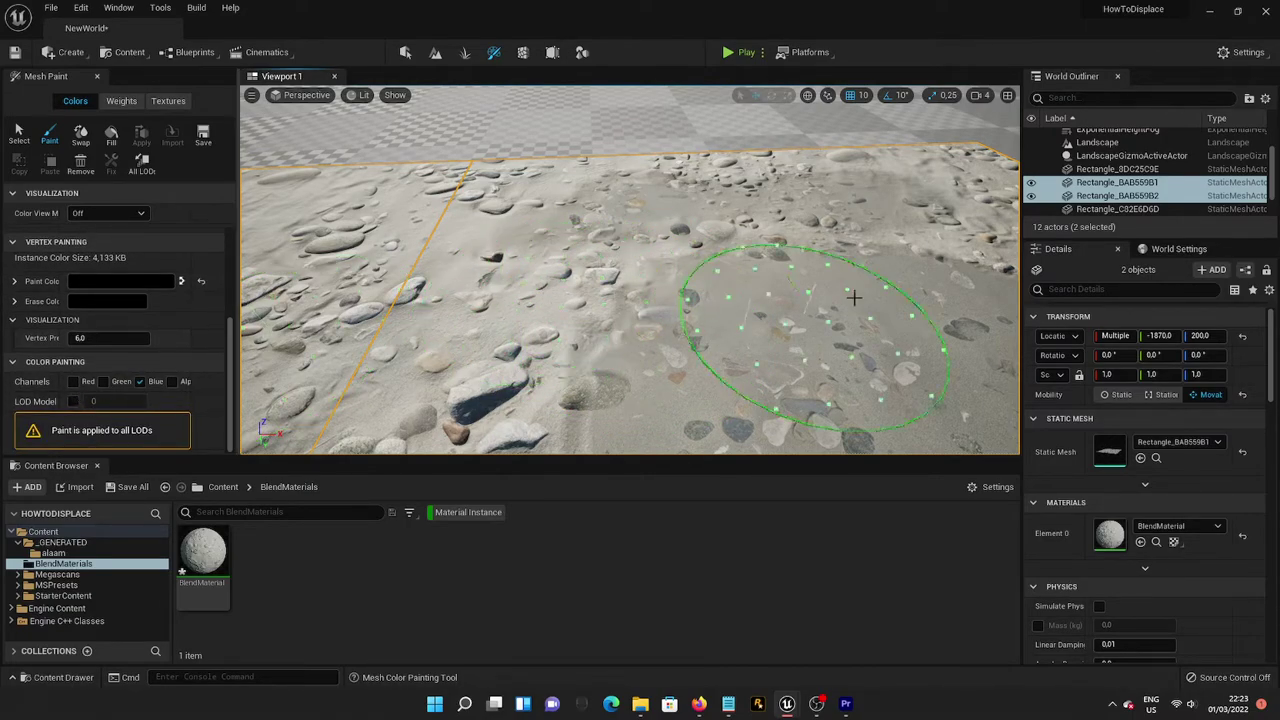
right_drag(688, 287, 800, 290)
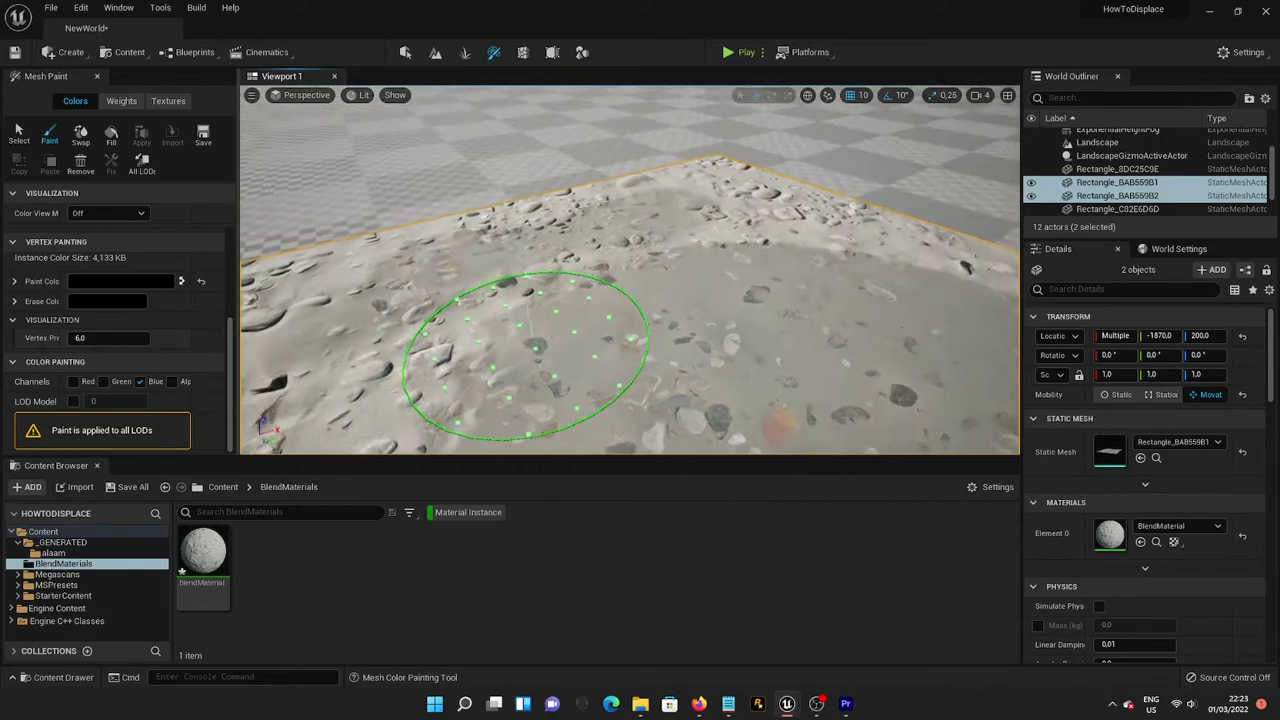